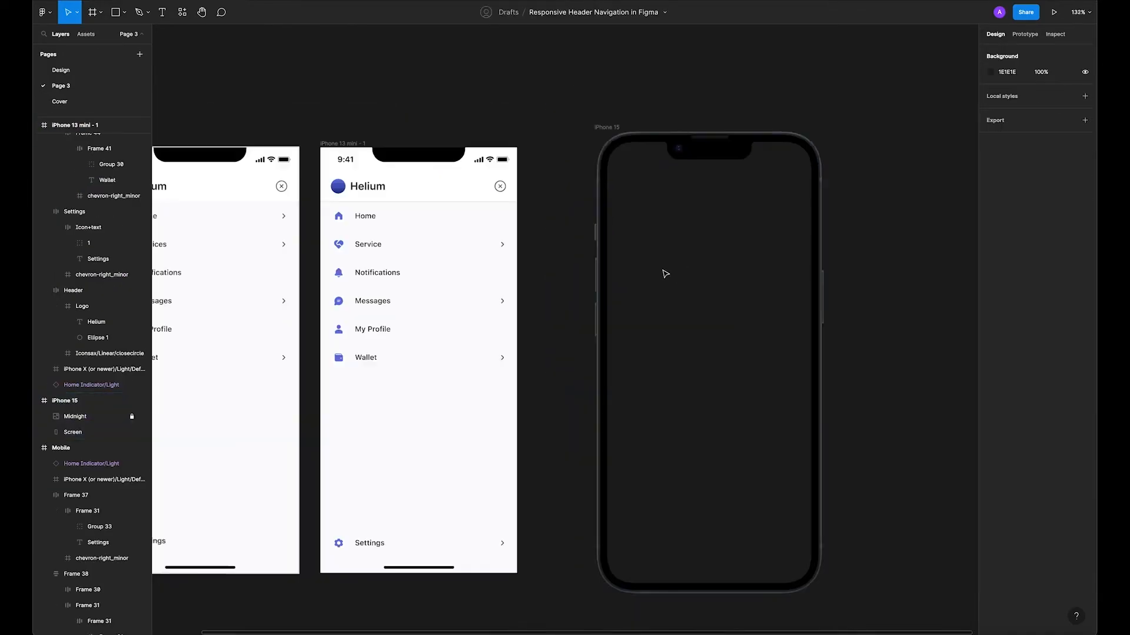
Fill the iPhone 15 mockup's screen with the iPhone 13 mini - 1 menu design.
{"action": "left_click", "coordinate": [352, 144]}
{"action": "key", "text": "ctrl+shift+c"}
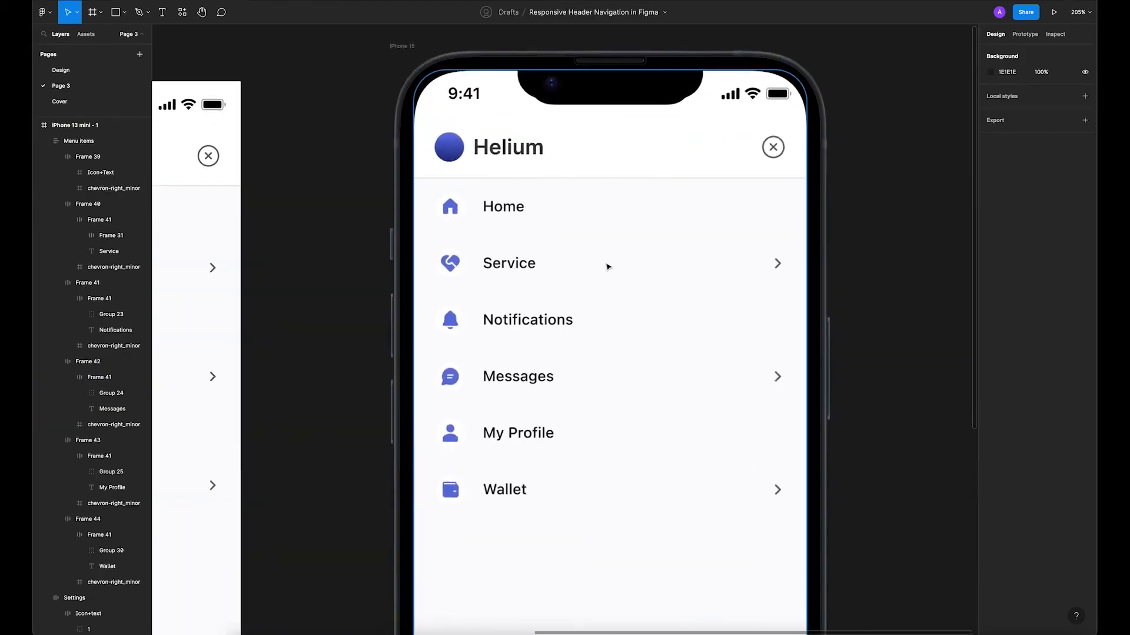
Frame the blue circle and the Helium text together and name the frame Logo.
{"action": "left_click_drag", "start_coordinate": [471, 223], "coordinate": [547, 277]}
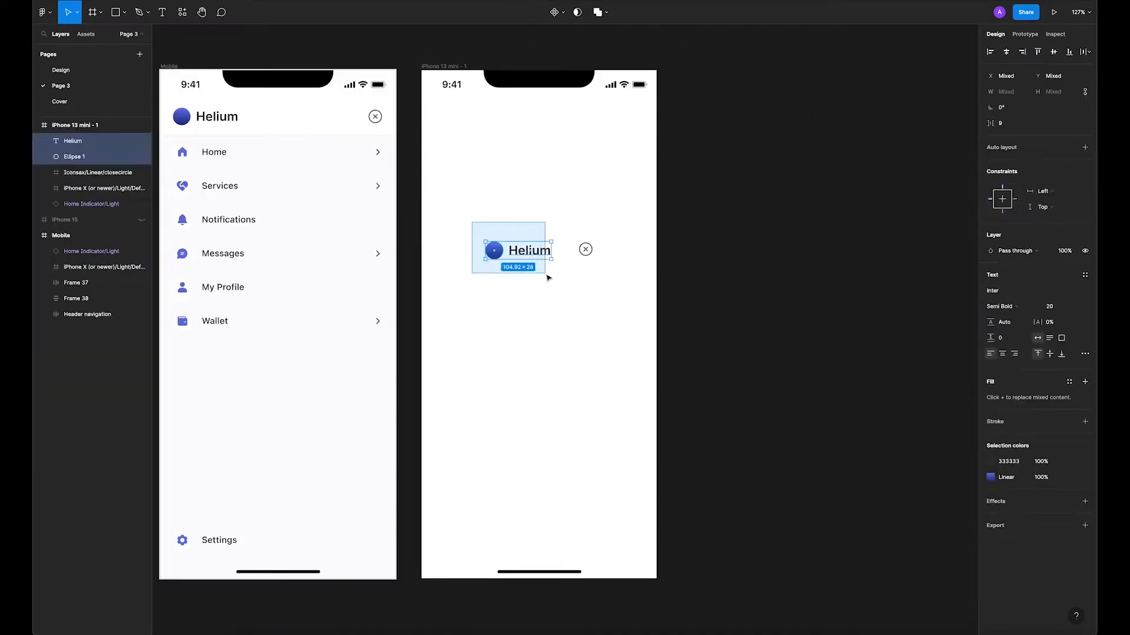
{"action": "right_click", "coordinate": [540, 248]}
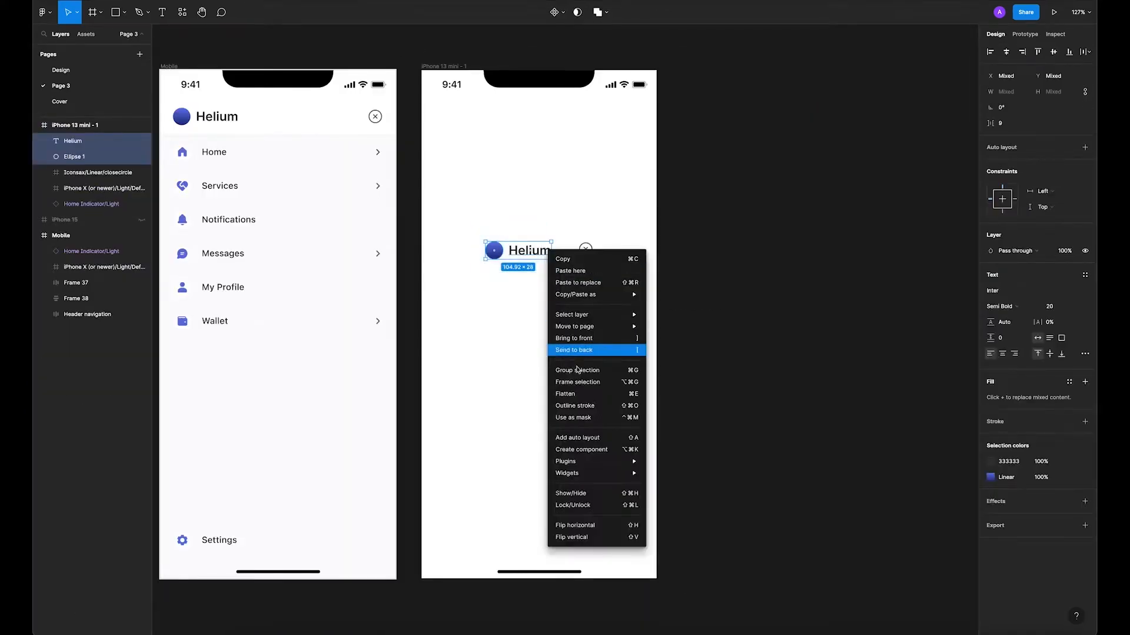
{"action": "left_click", "coordinate": [570, 379]}
{"action": "double_click", "coordinate": [105, 141]}
{"action": "type", "text": "Logo"}
{"action": "key", "text": "Return"}
Combine the Logo frame and the close icon in a horizontal auto layout, vertically centred with Auto spacing.
{"action": "left_click", "coordinate": [585, 250]}
{"action": "left_click_drag", "start_coordinate": [471, 215], "coordinate": [625, 292]}
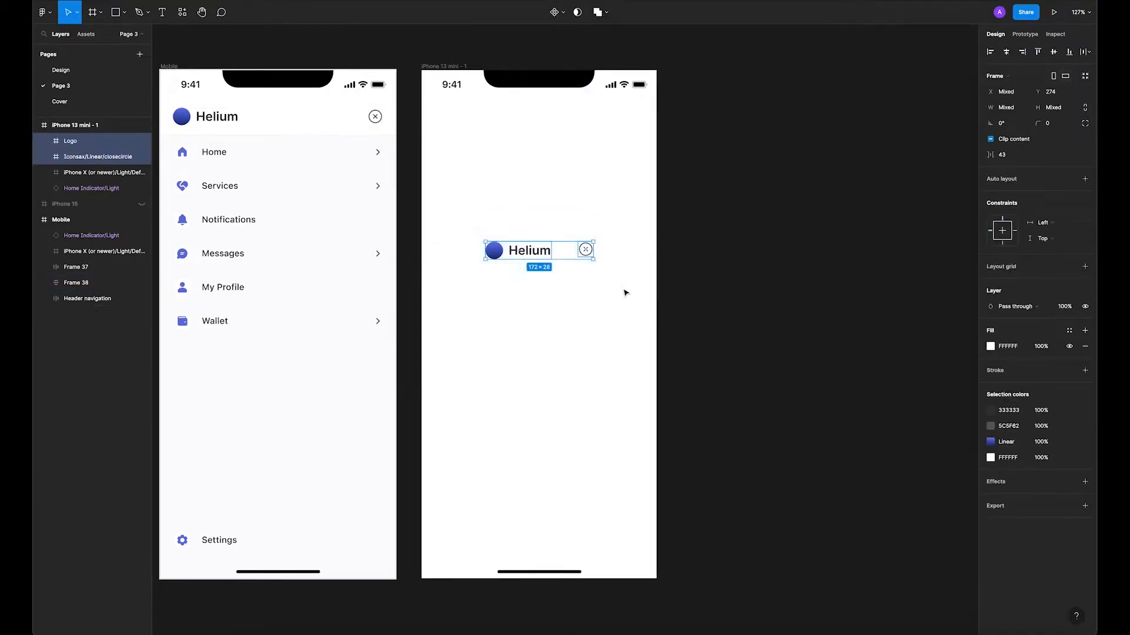
{"action": "right_click", "coordinate": [548, 258]}
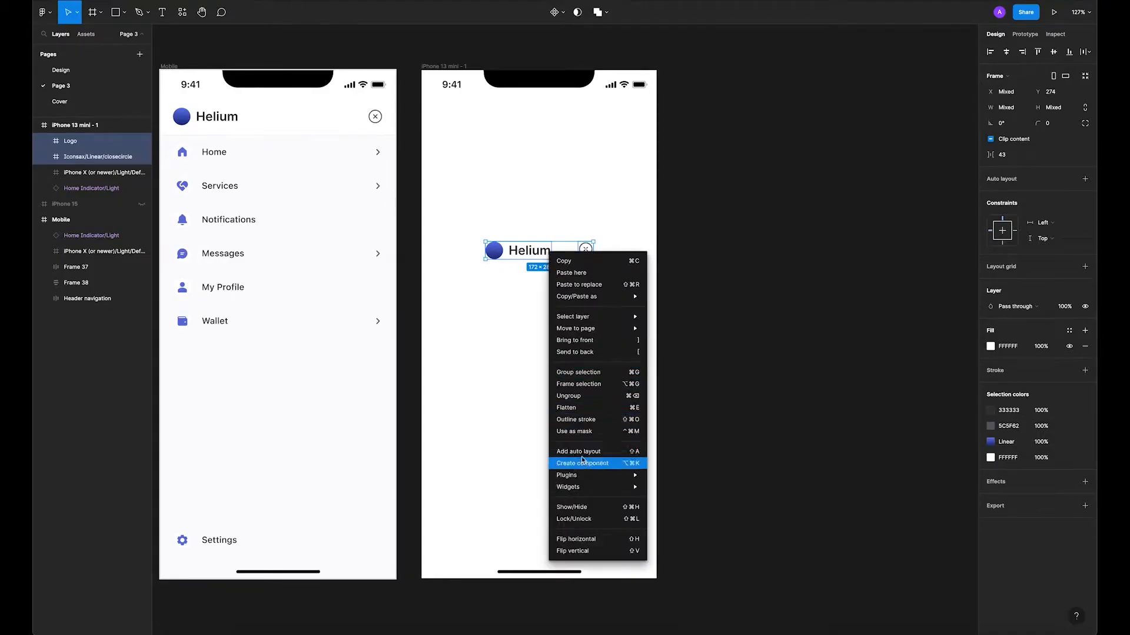
{"action": "left_click", "coordinate": [586, 452]}
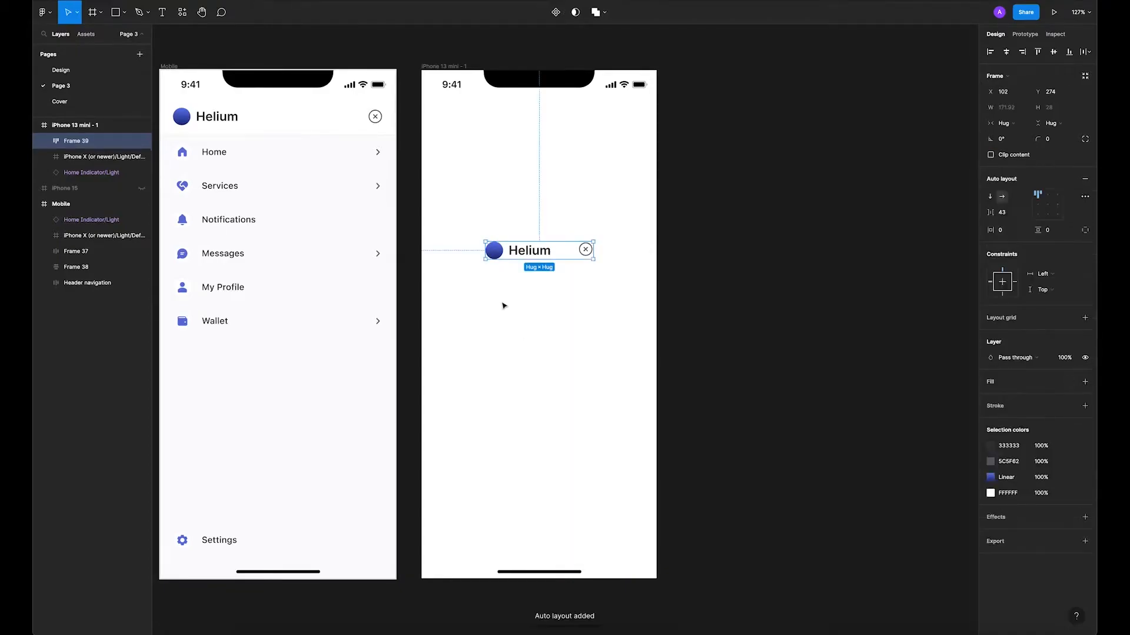
{"action": "left_click", "coordinate": [1039, 206]}
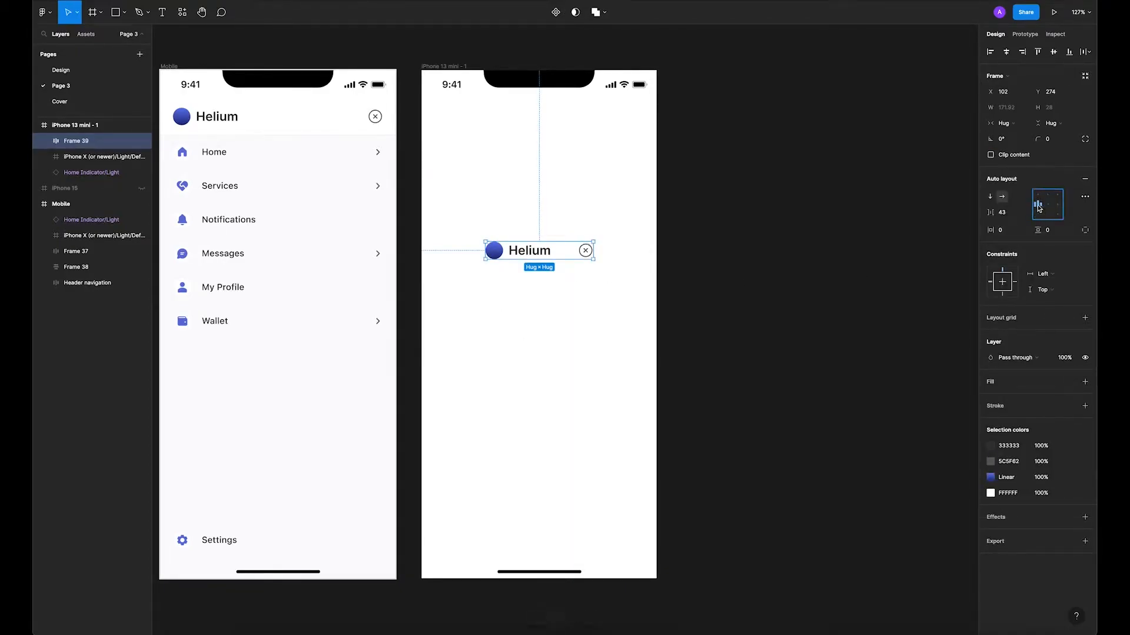
{"action": "double_click", "coordinate": [1039, 208]}
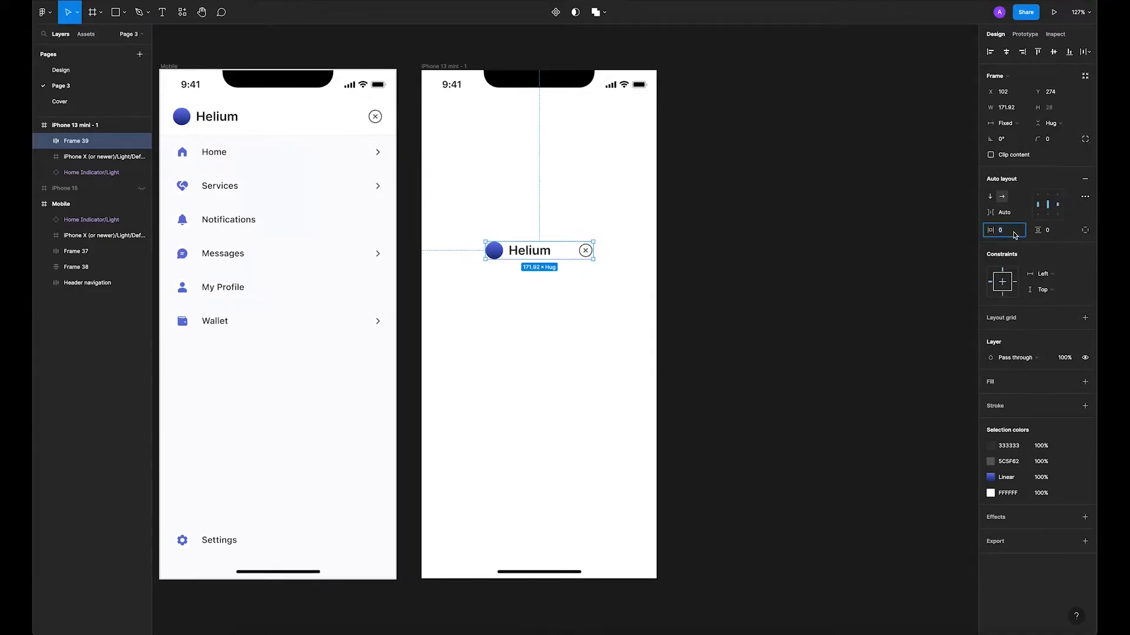
Set the auto layout's padding to 20 horizontal and 16 vertical, and fit it 375 wide below the status bar.
{"action": "key", "text": "Return"}
{"action": "left_click", "coordinate": [1052, 235]}
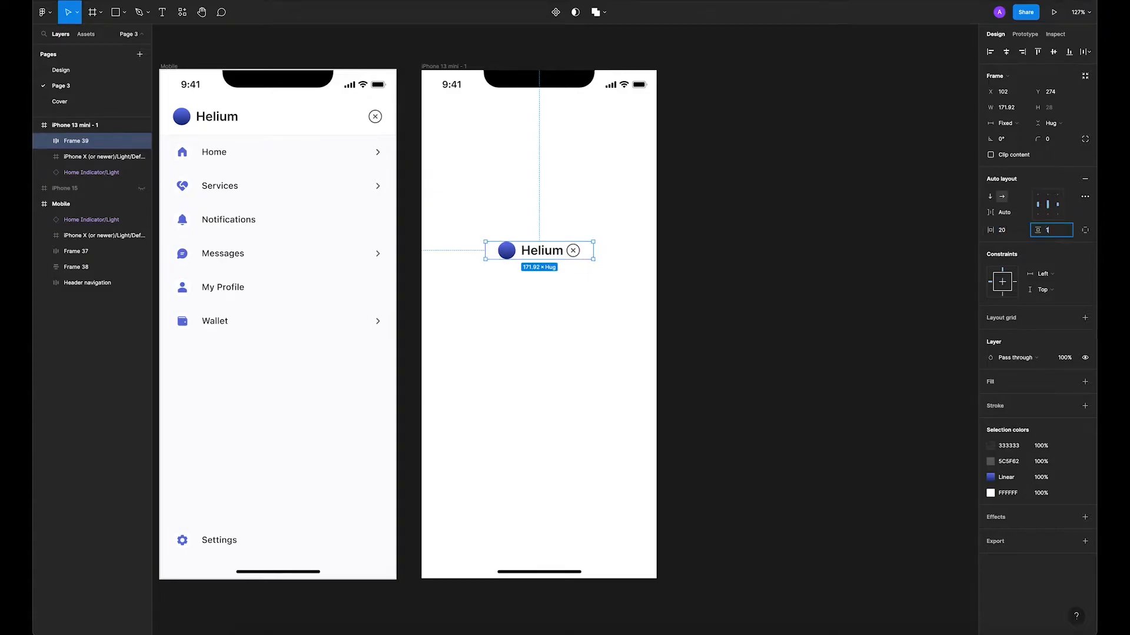
{"action": "key", "text": "Return"}
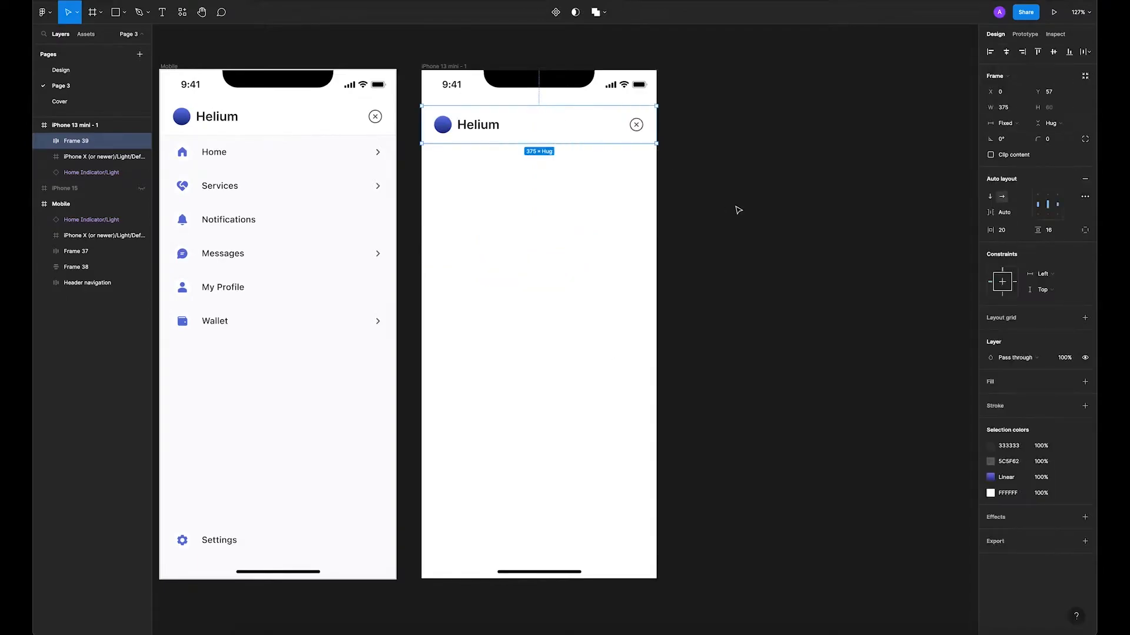
{"action": "left_click", "coordinate": [737, 209]}
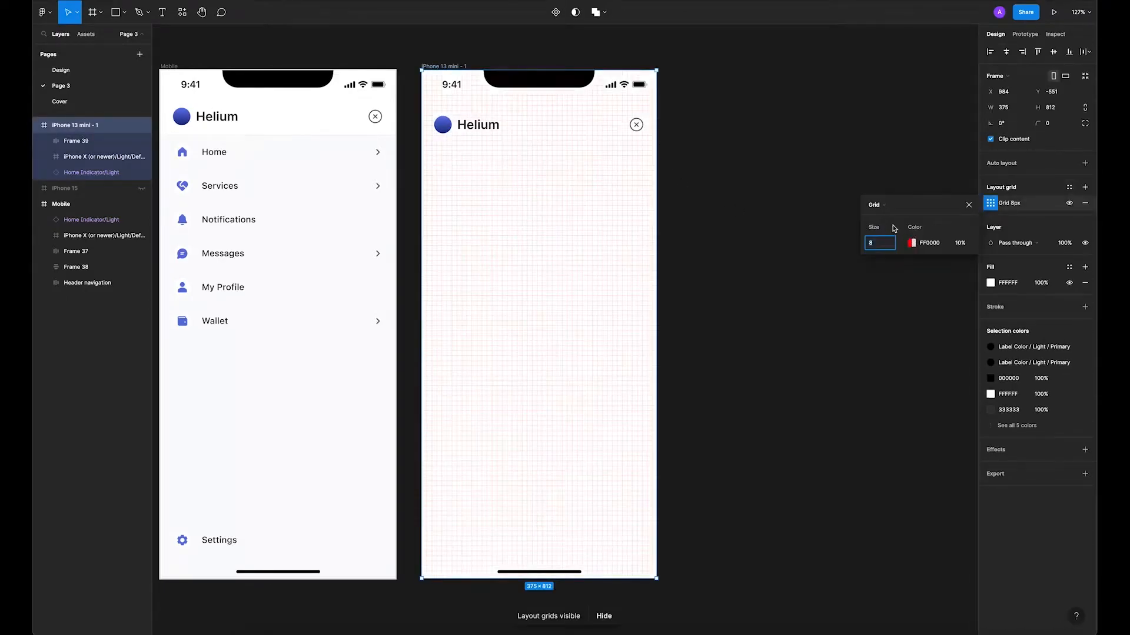
Turn the iPhone 13 mini - 1 layout grid into 4 stretched columns with margins matching the header's padding and a narrower gutter.
{"action": "left_click", "coordinate": [886, 207]}
{"action": "left_click", "coordinate": [887, 217]}
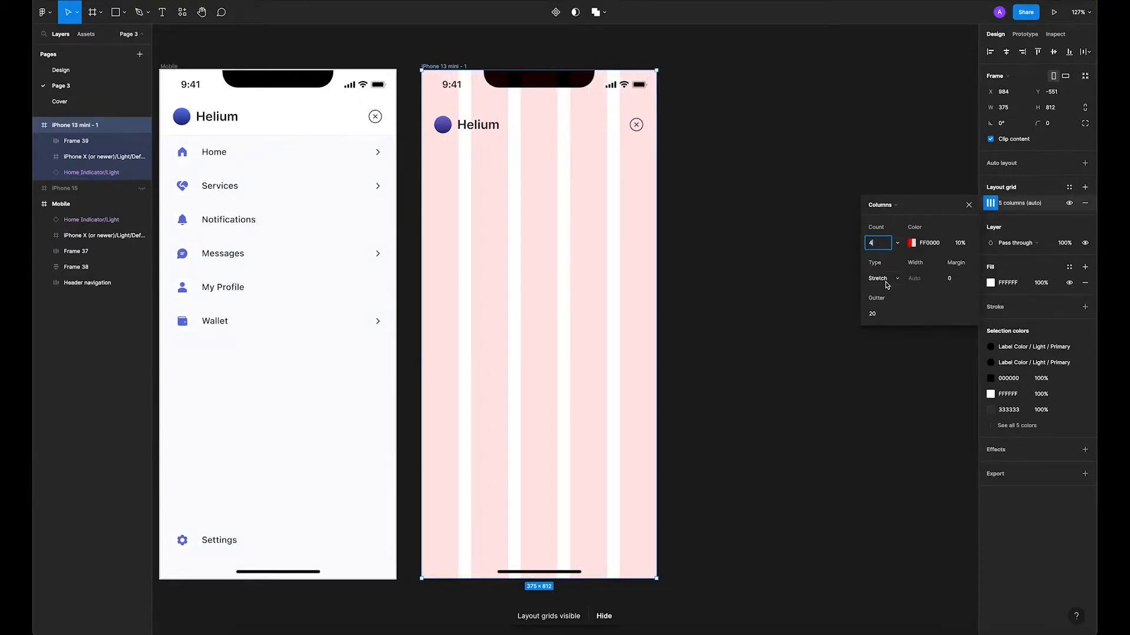
{"action": "key", "text": "Return"}
{"action": "left_click", "coordinate": [957, 282]}
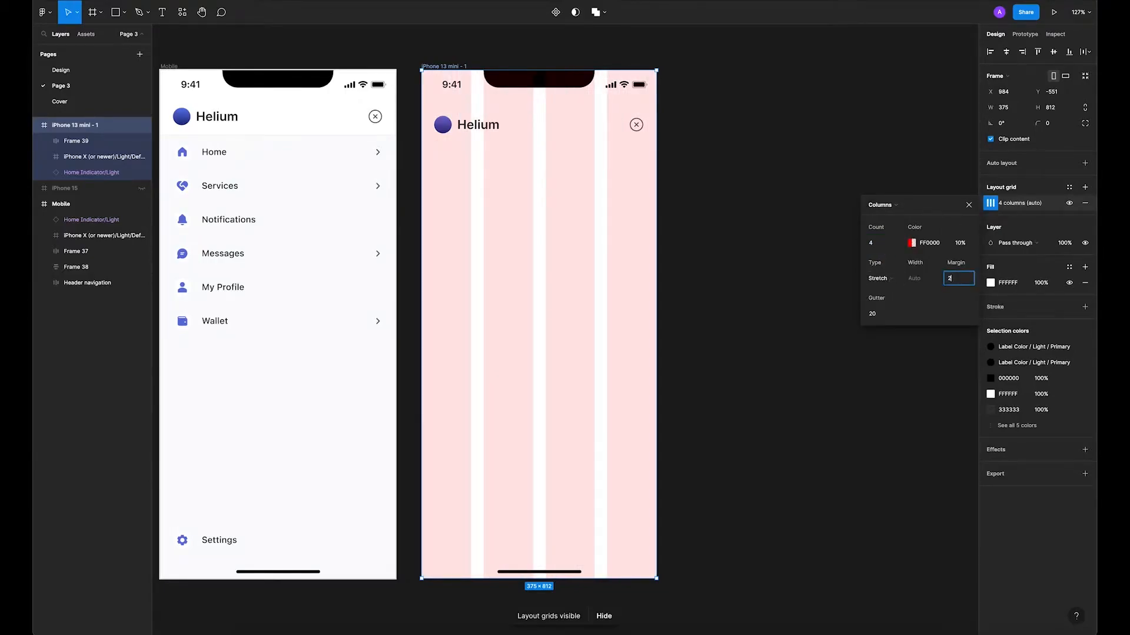
{"action": "left_click", "coordinate": [877, 315]}
{"action": "key", "text": "Return"}
Add a second layout grid to the iPhone 13 mini - 1 frame, using rows with an Auto count.
{"action": "left_click", "coordinate": [1085, 187]}
{"action": "left_click", "coordinate": [991, 203]}
{"action": "left_click", "coordinate": [886, 205]}
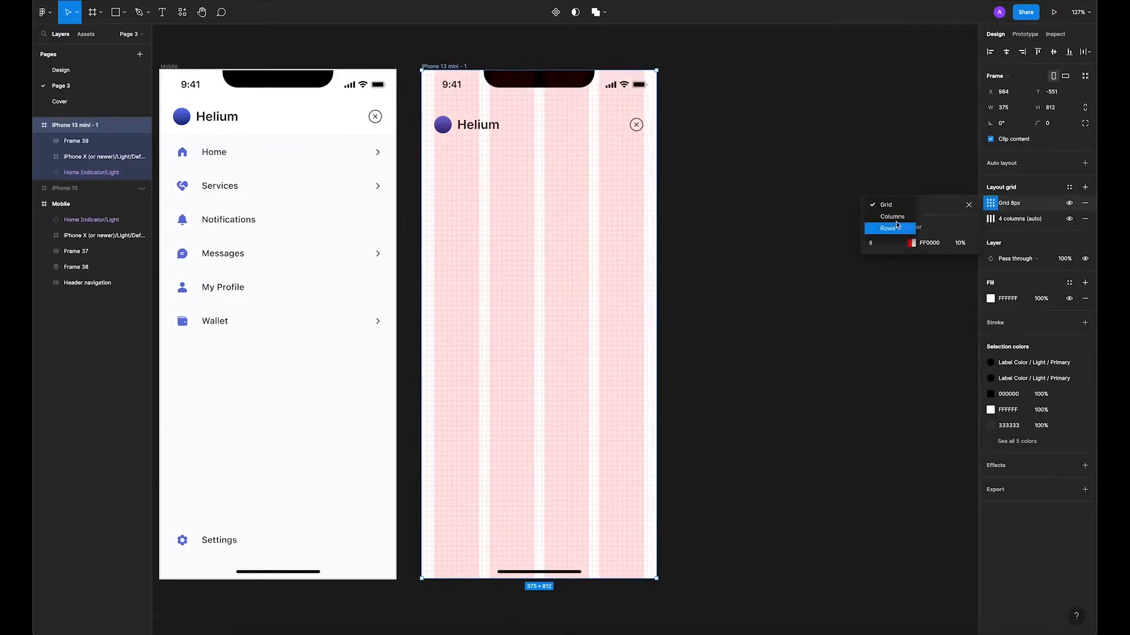
{"action": "left_click", "coordinate": [893, 230]}
{"action": "left_click", "coordinate": [897, 243]}
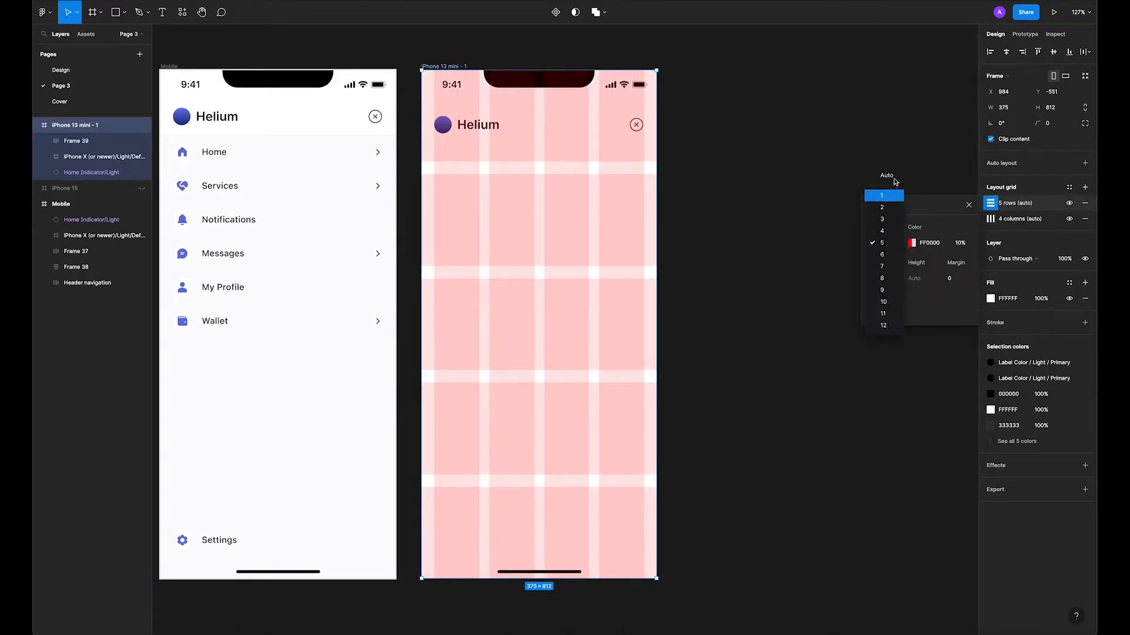
{"action": "left_click", "coordinate": [890, 176]}
Anchor the row grid to Top with a height of 8 and a gutter of 0.
{"action": "left_click", "coordinate": [891, 279]}
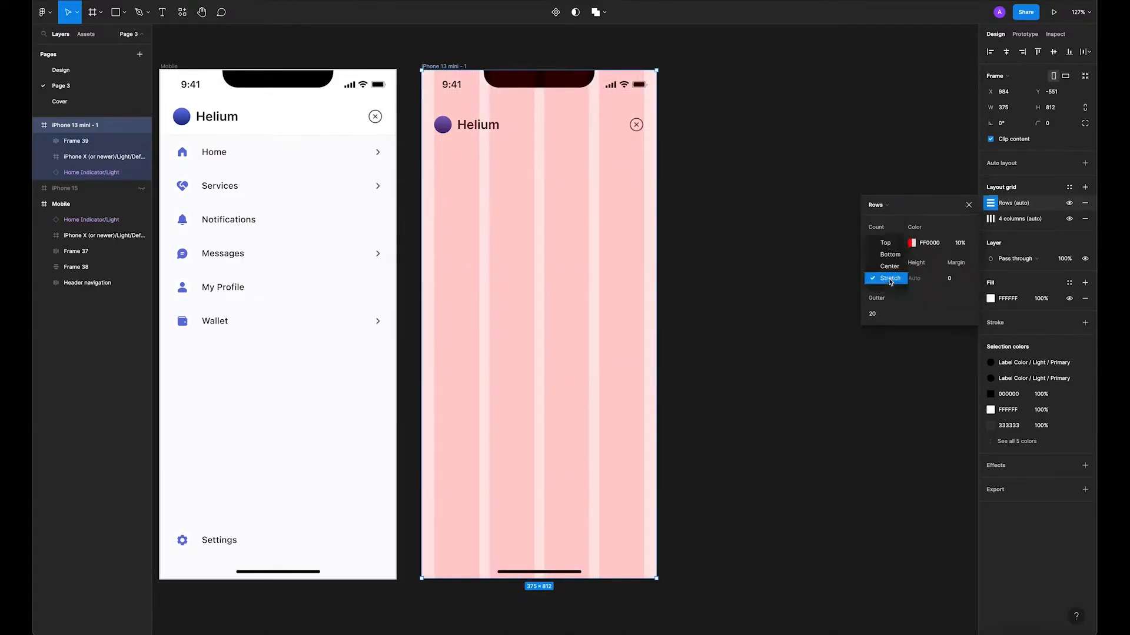
{"action": "left_click", "coordinate": [891, 248]}
{"action": "left_click", "coordinate": [922, 280]}
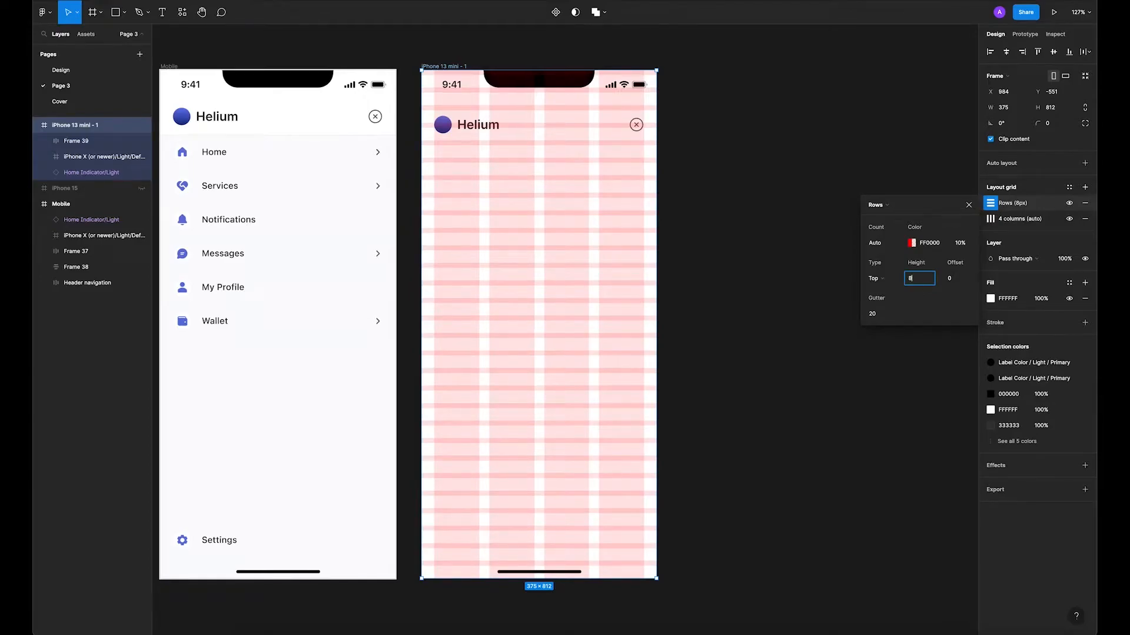
{"action": "left_click", "coordinate": [874, 319]}
{"action": "type", "text": "0"}
{"action": "key", "text": "Return"}
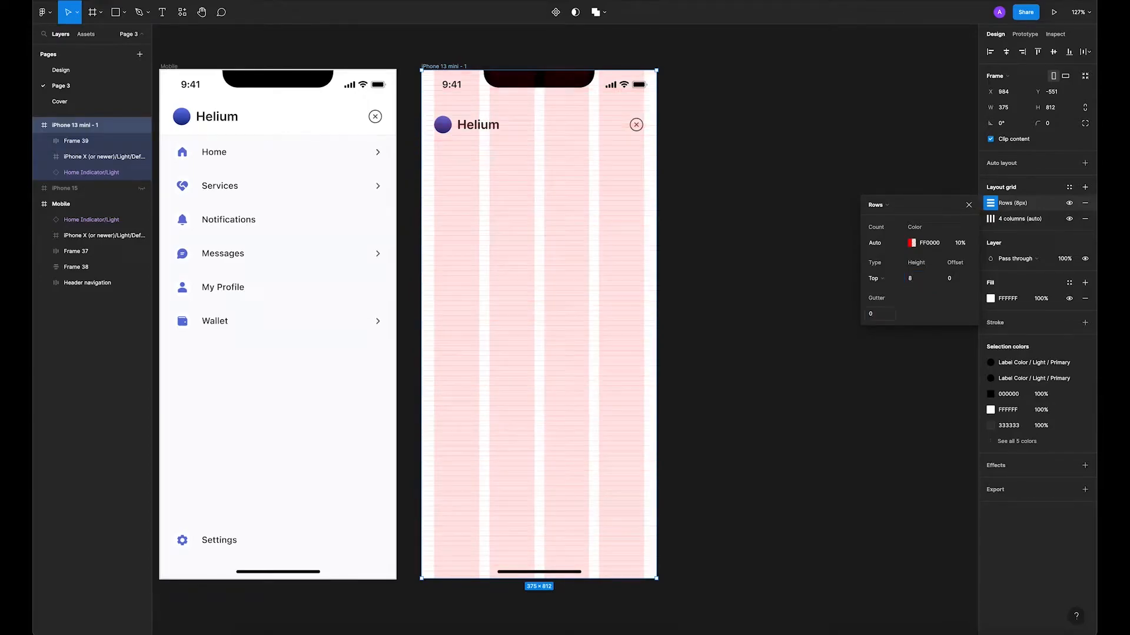
{"action": "left_click", "coordinate": [969, 206]}
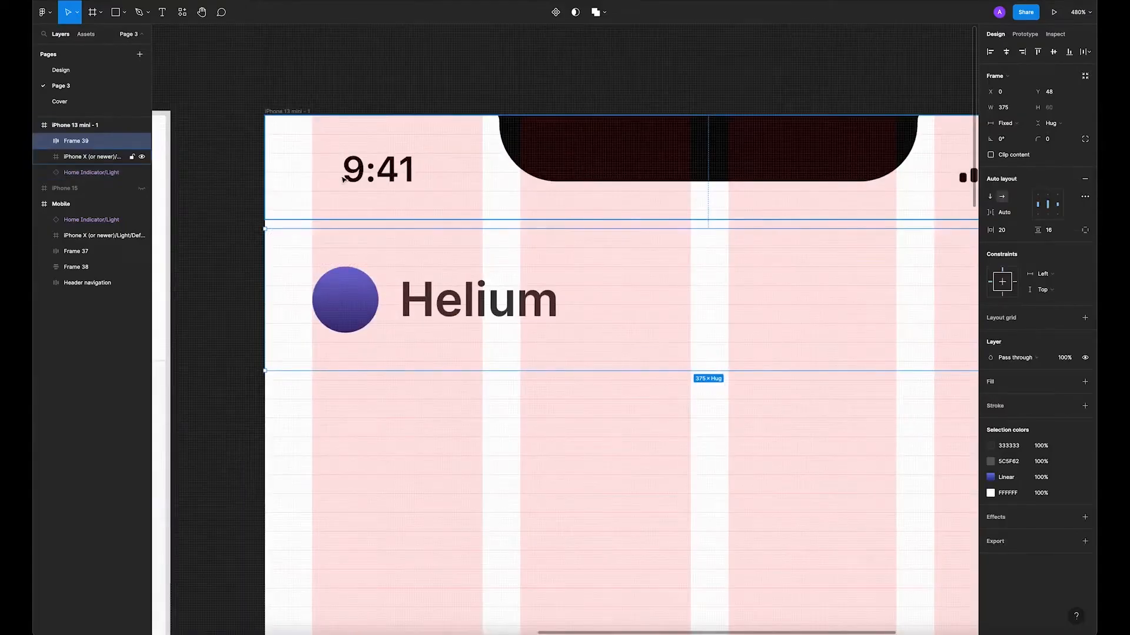
Set the vertical spacing between the status bar and the header frame to 0.
{"action": "left_click_drag", "start_coordinate": [301, 394], "coordinate": [473, 218]}
{"action": "left_click", "coordinate": [1007, 170]}
{"action": "type", "text": "0"}
{"action": "key", "text": "Return"}
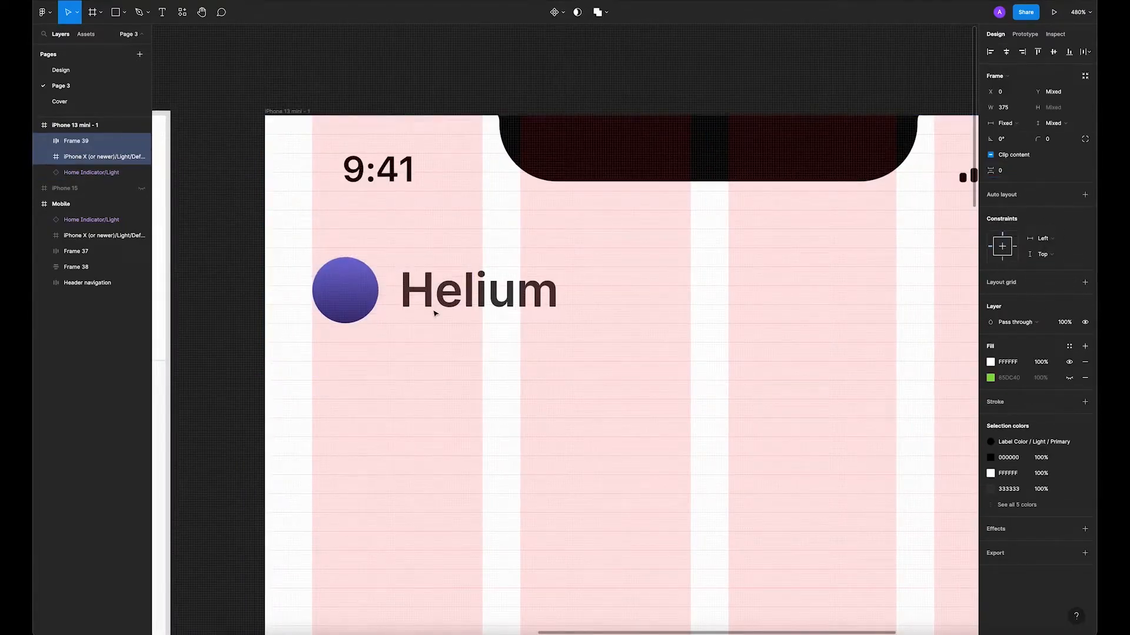
{"action": "left_click", "coordinate": [396, 457]}
Try moving the header frame up to Y 40 on the row grid.
{"action": "left_click", "coordinate": [371, 239]}
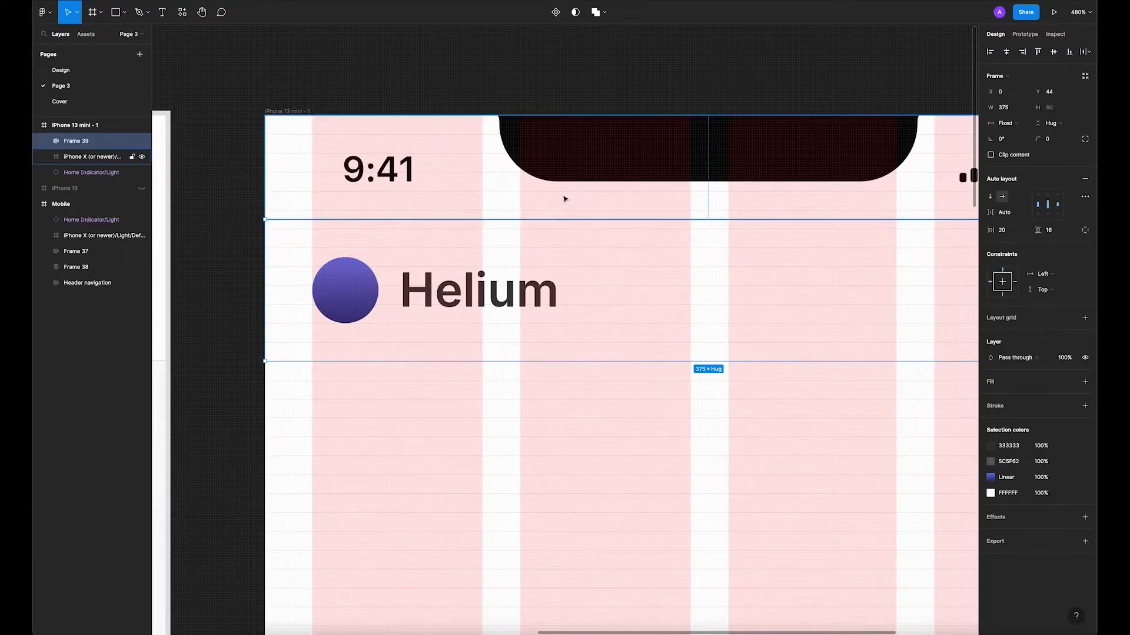
{"action": "left_click_drag", "start_coordinate": [406, 260], "coordinate": [404, 250]}
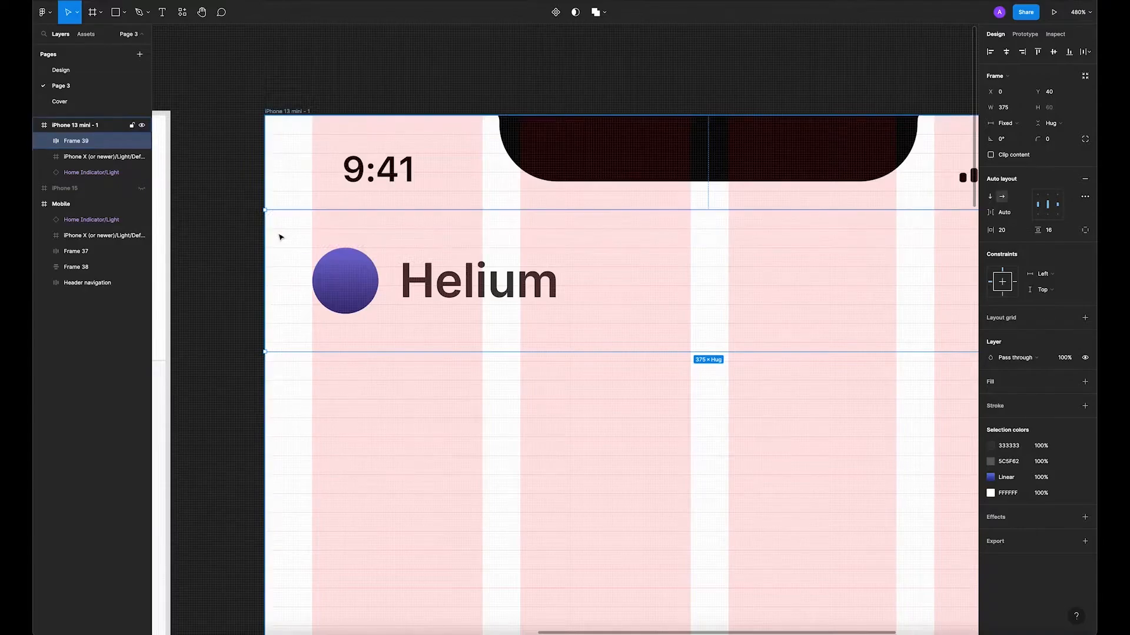
{"action": "key", "text": "ctrl+z"}
{"action": "key", "text": "Escape"}
{"action": "scroll", "coordinate": [381, 330], "scroll_direction": "down", "scroll_amount": 5}
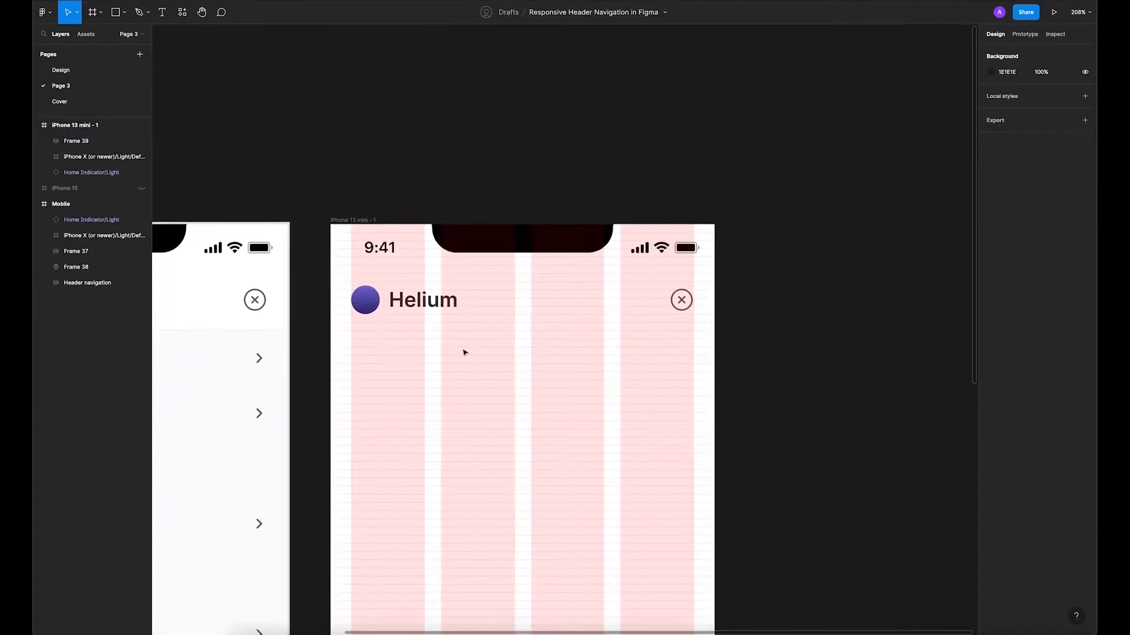
Rename the frame holding the logo and close icon as Header.
{"action": "left_click", "coordinate": [77, 141]}
{"action": "double_click", "coordinate": [77, 142]}
{"action": "type", "text": "Heade"}
{"action": "type", "text": "r"}
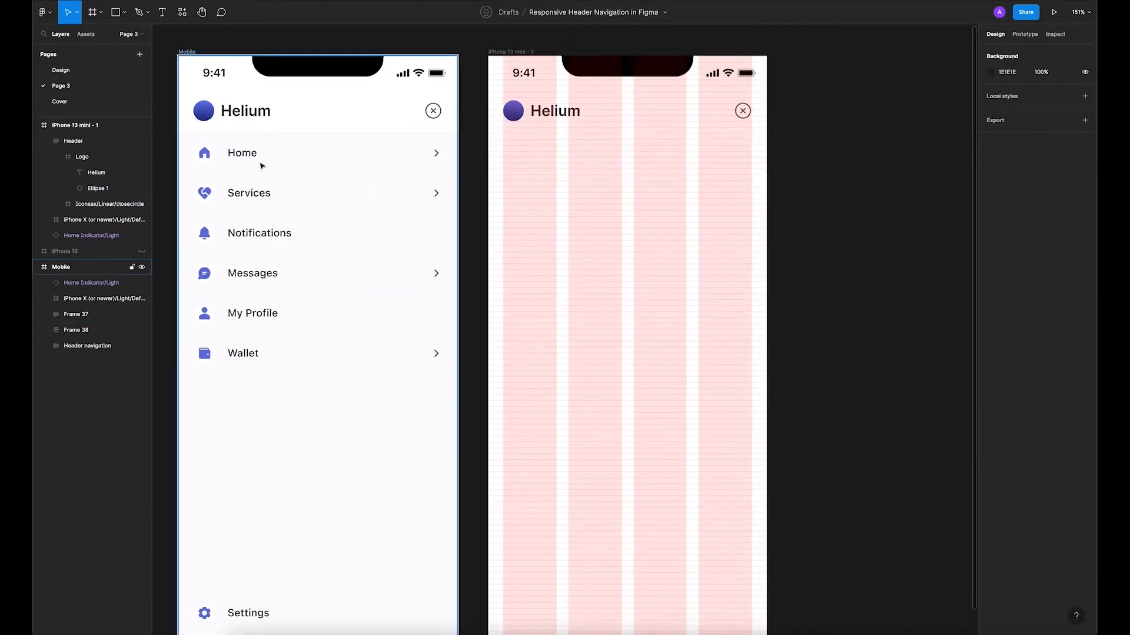
Duplicate the Home row from the Mobile frame onto the empty canvas and ungroup the copy.
{"action": "scroll", "coordinate": [261, 162], "scroll_direction": "down", "scroll_amount": 2}
{"action": "left_click", "coordinate": [264, 157]}
{"action": "left_click", "coordinate": [265, 156]}
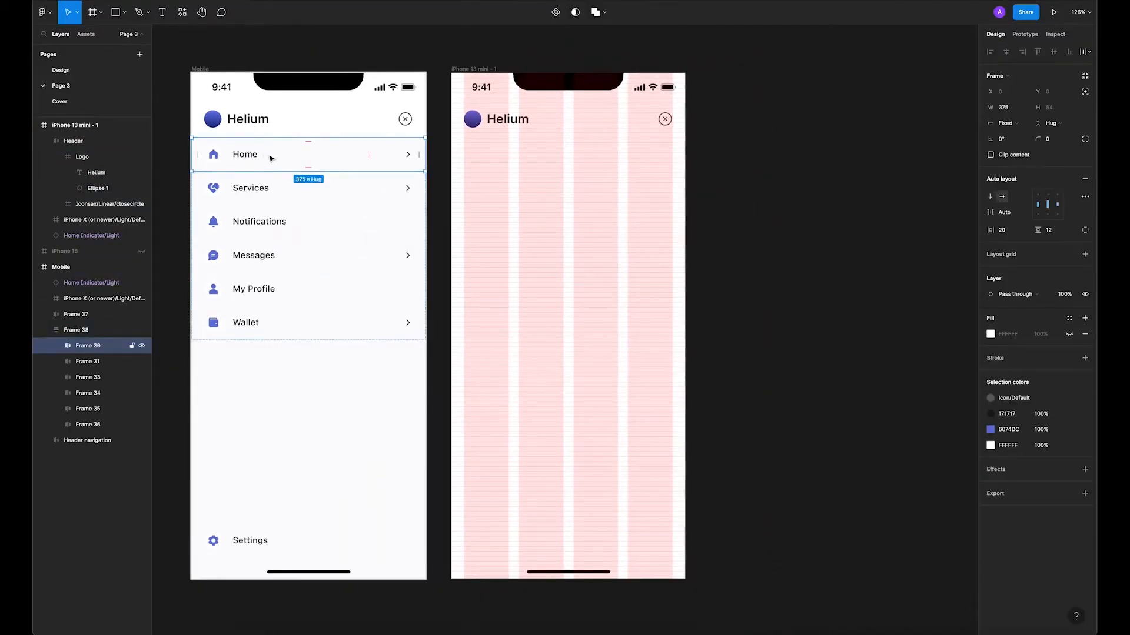
{"action": "left_click_drag", "start_coordinate": [256, 155], "coordinate": [748, 243]}
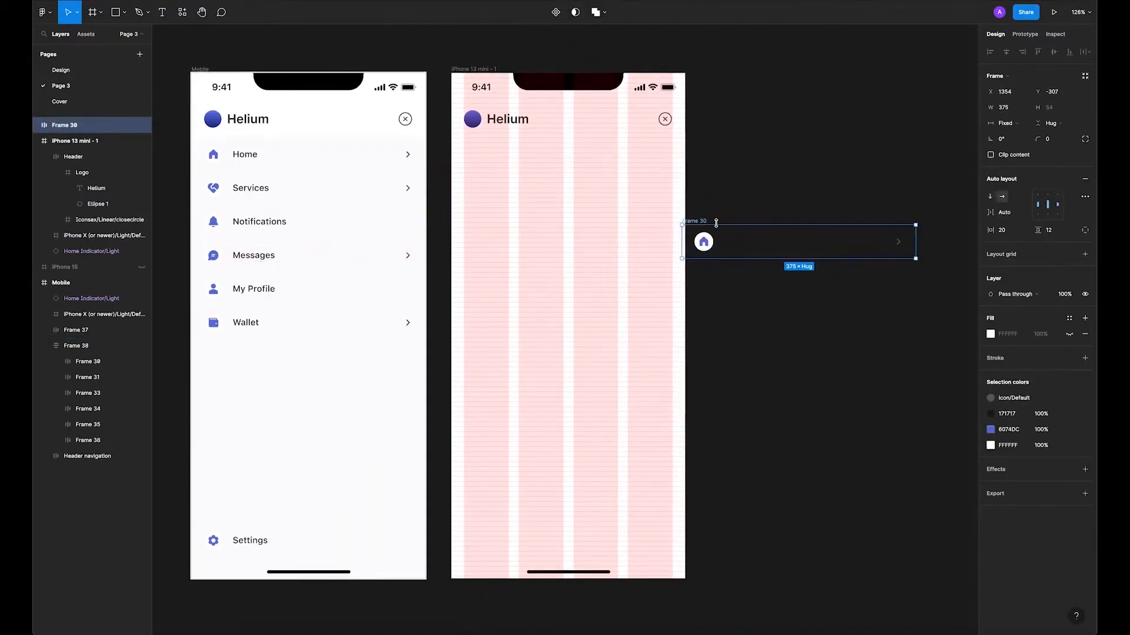
{"action": "right_click", "coordinate": [708, 223]}
{"action": "left_click", "coordinate": [740, 360]}
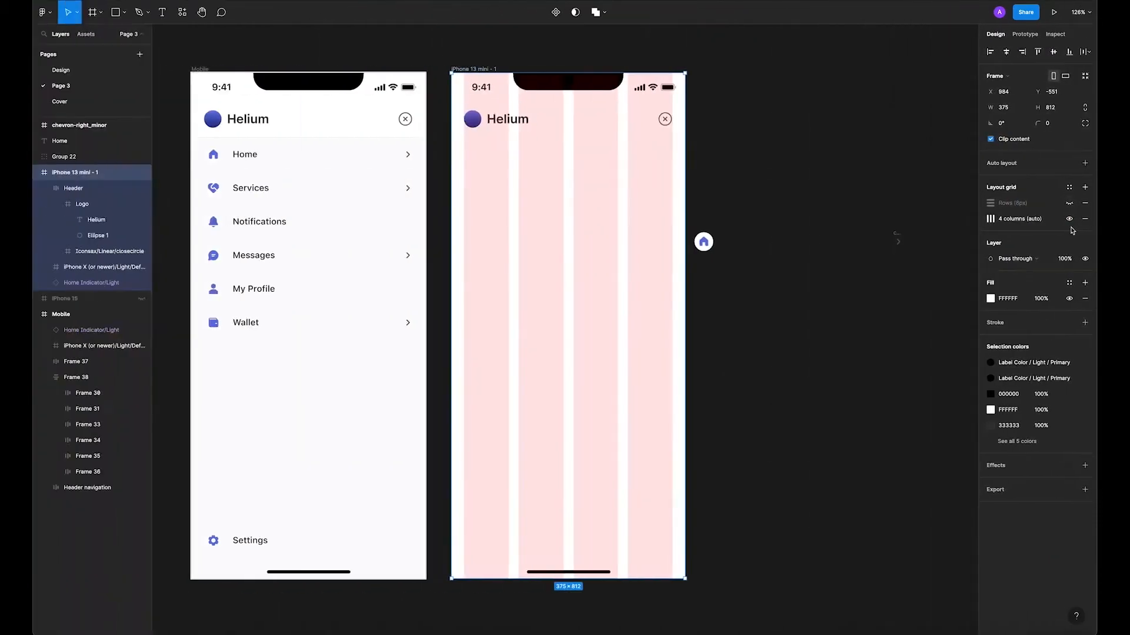
Hide the iPhone 13 mini - 1 layout grids and move the ungrouped Home icon, label and chevron into that frame.
{"action": "left_click", "coordinate": [1070, 220]}
{"action": "left_click", "coordinate": [773, 191]}
{"action": "left_click_drag", "start_coordinate": [692, 224], "coordinate": [937, 267]}
{"action": "left_click_drag", "start_coordinate": [809, 246], "coordinate": [602, 260]}
{"action": "left_click", "coordinate": [540, 313]}
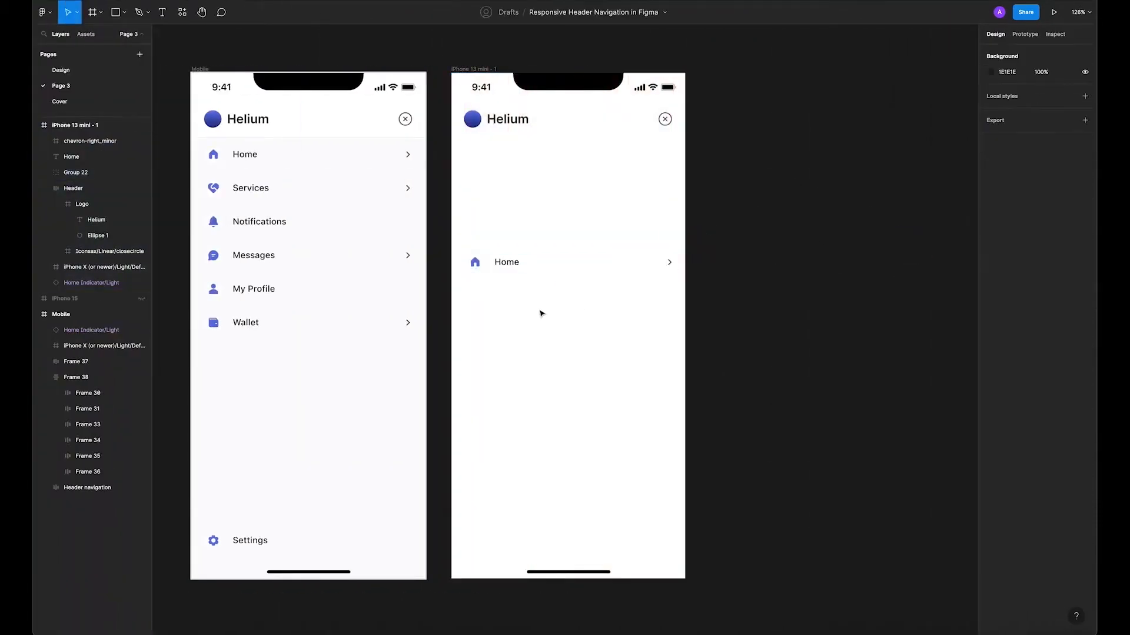
Frame the home icon and the Home label together in the iPhone 13 mini - 1 frame.
{"action": "scroll", "coordinate": [476, 260], "scroll_direction": "up", "scroll_amount": 5}
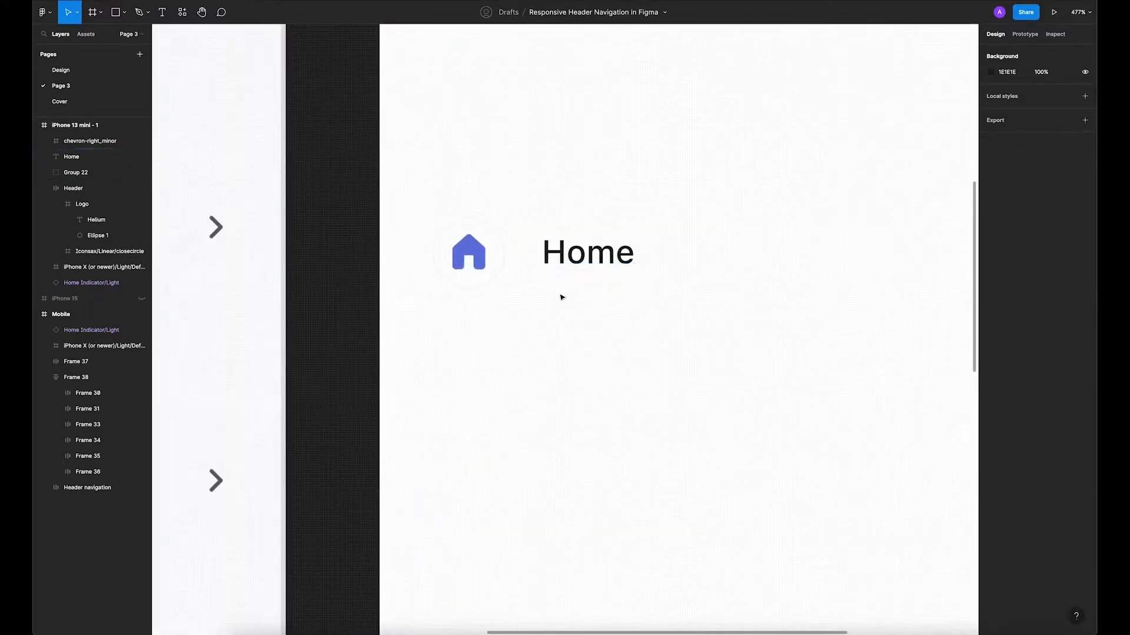
{"action": "left_click", "coordinate": [588, 268]}
{"action": "left_click", "coordinate": [594, 296]}
{"action": "scroll", "coordinate": [593, 295], "scroll_direction": "down", "scroll_amount": 3}
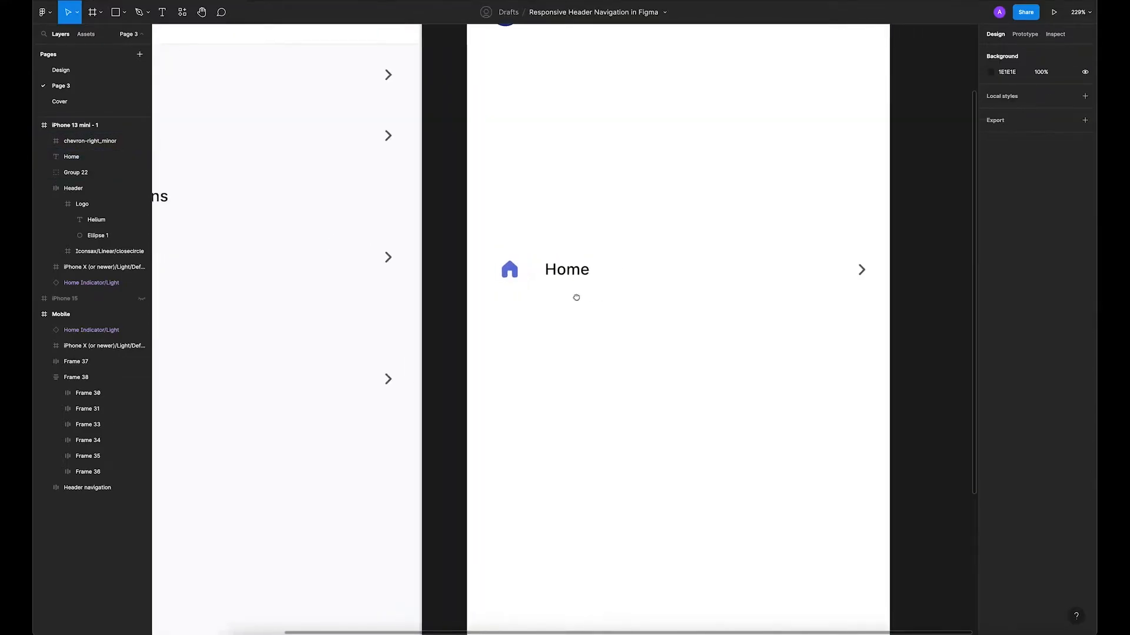
{"action": "scroll", "coordinate": [512, 253], "scroll_direction": "right", "scroll_amount": 1}
{"action": "left_click_drag", "start_coordinate": [448, 216], "coordinate": [610, 321]}
{"action": "right_click", "coordinate": [541, 273]}
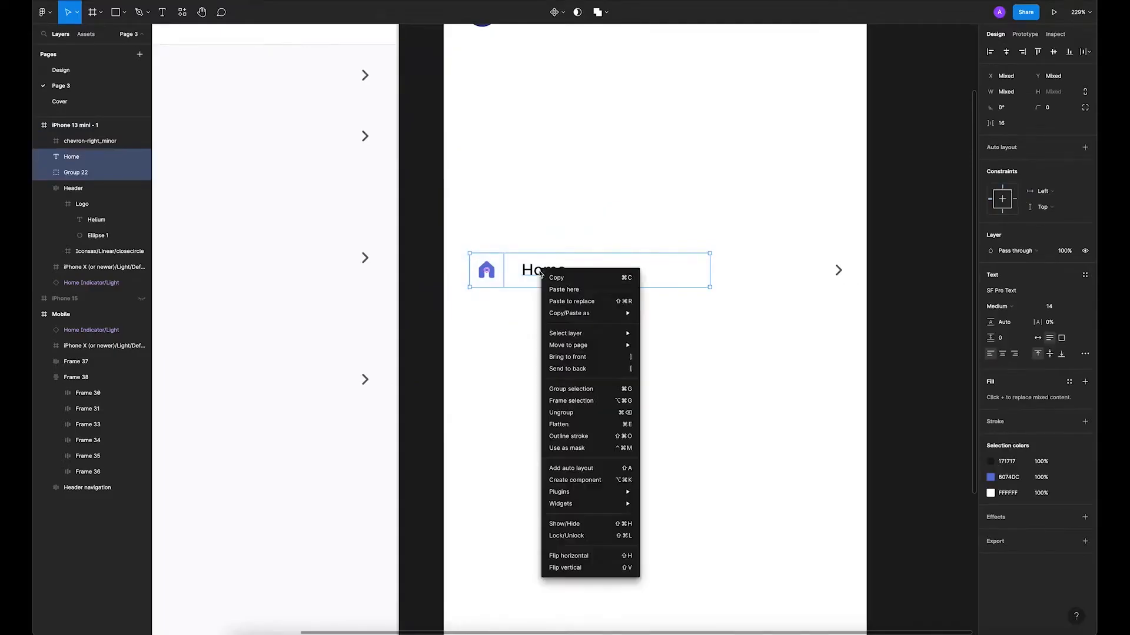
{"action": "left_click", "coordinate": [591, 402]}
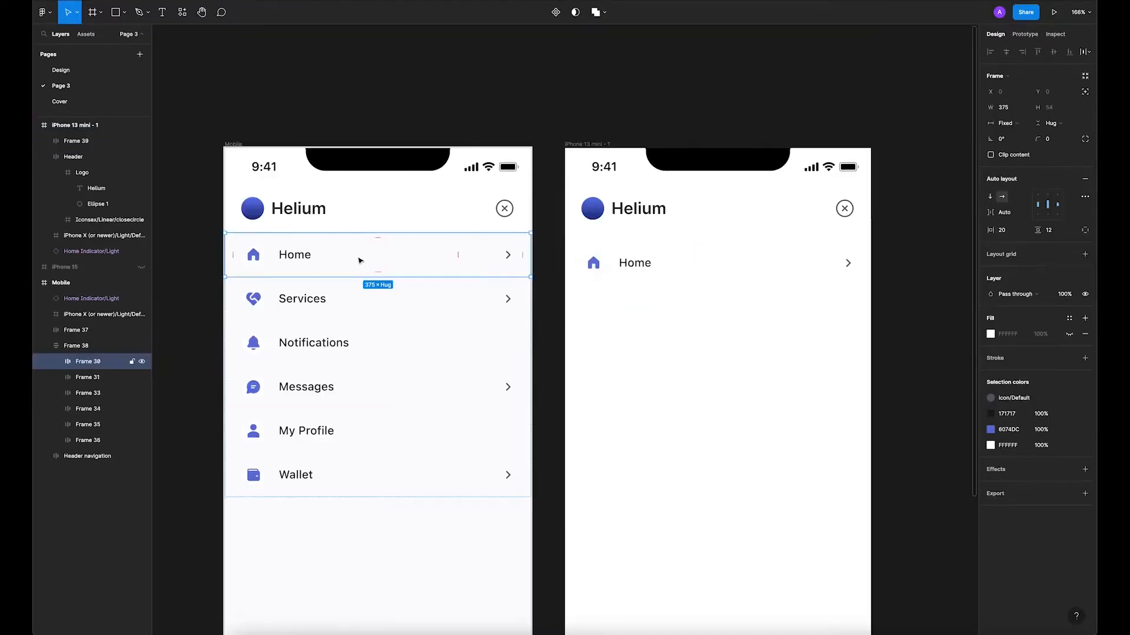
Show the row and column layout grids on the iPhone 13 mini - 1 frame again.
{"action": "left_click", "coordinate": [752, 263]}
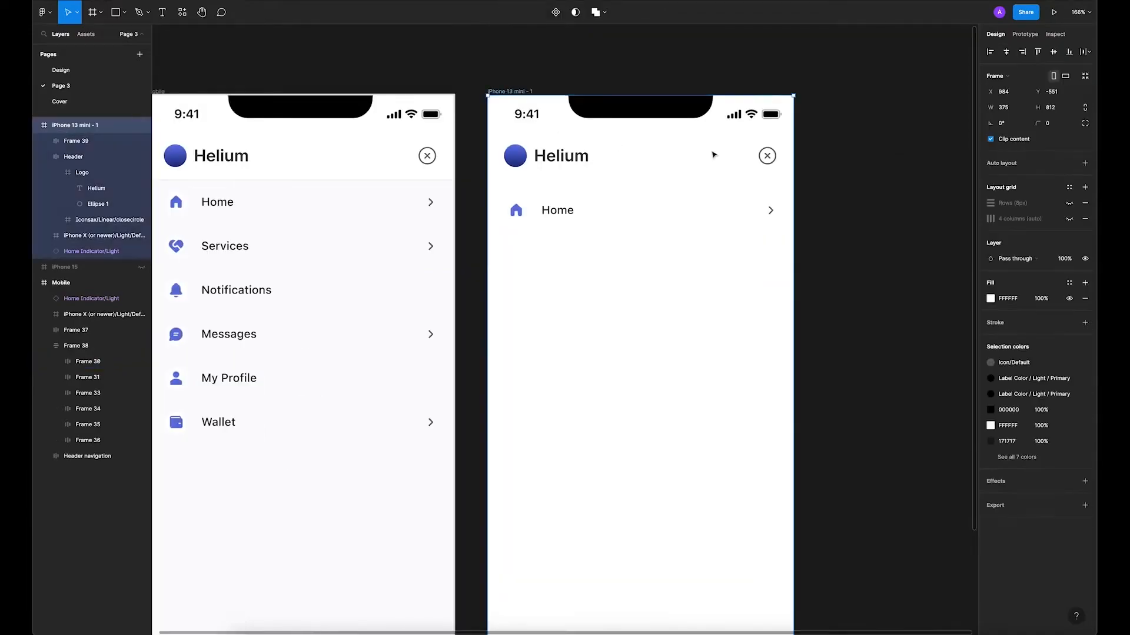
{"action": "left_click", "coordinate": [1069, 219]}
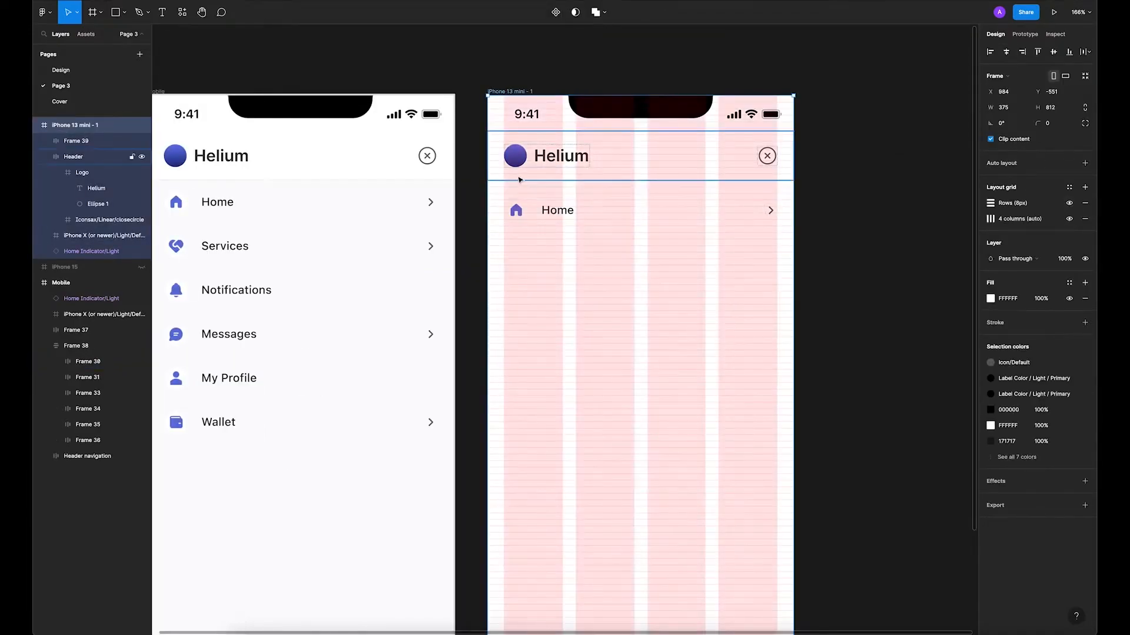
{"action": "scroll", "coordinate": [515, 171], "scroll_direction": "up", "scroll_amount": 5}
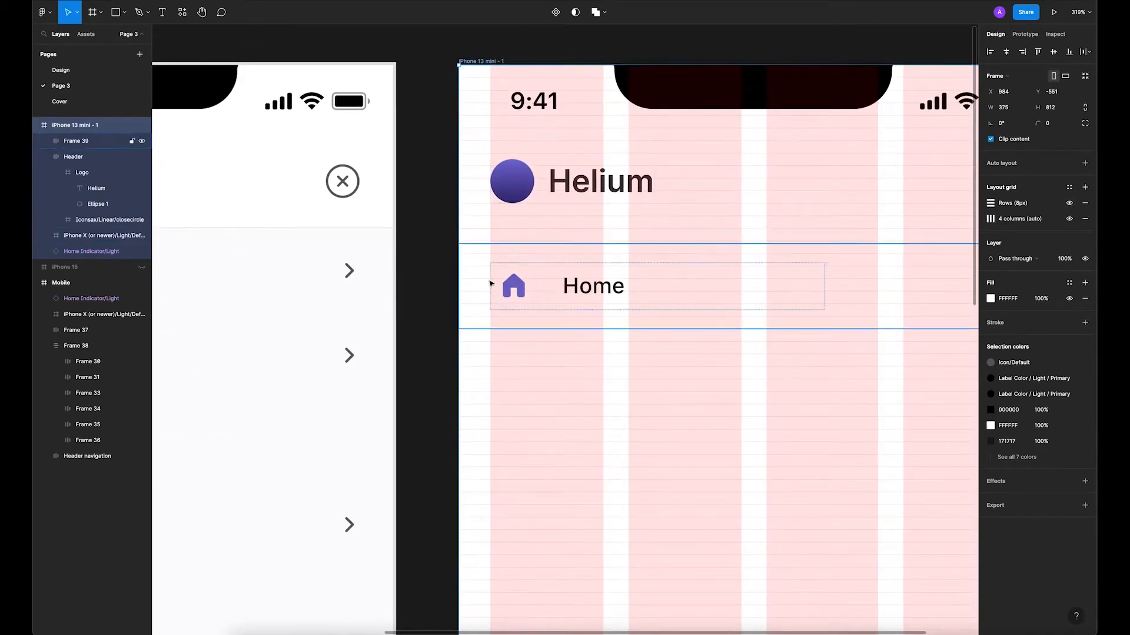
Hide the column and row layout grids on the iPhone 13 mini - 1 frame.
{"action": "scroll", "coordinate": [492, 265], "scroll_direction": "down", "scroll_amount": 5}
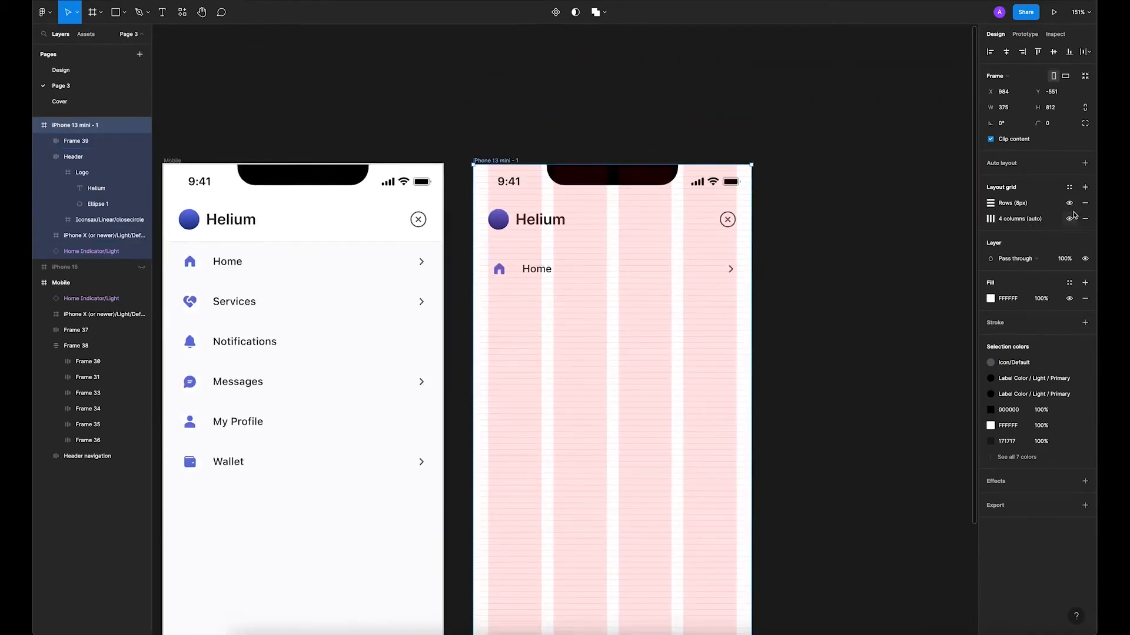
{"action": "left_click", "coordinate": [1069, 219]}
{"action": "left_click", "coordinate": [1070, 203]}
Adjust the vertical spacing between the header and the Home row so the row sits directly beneath the header with no gap.
{"action": "left_click", "coordinate": [591, 336]}
{"action": "left_click_drag", "start_coordinate": [605, 318], "coordinate": [583, 190]}
{"action": "left_click", "coordinate": [593, 254]}
{"action": "left_click", "coordinate": [1002, 171]}
{"action": "type", "text": "90"}
{"action": "key", "text": "Return"}
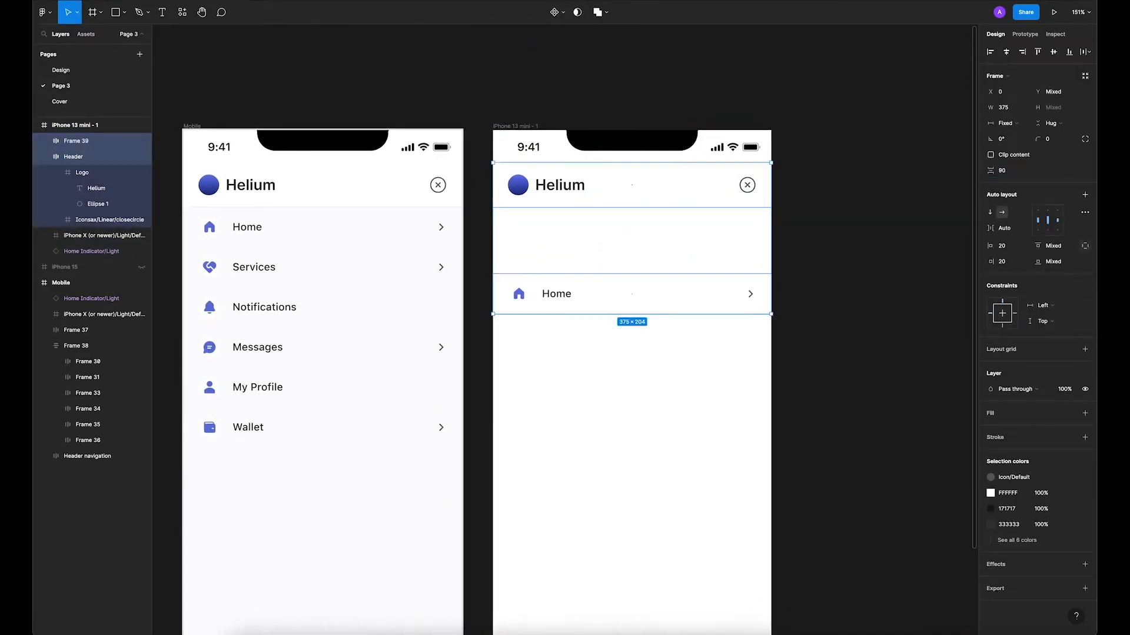
{"action": "left_click", "coordinate": [1001, 174]}
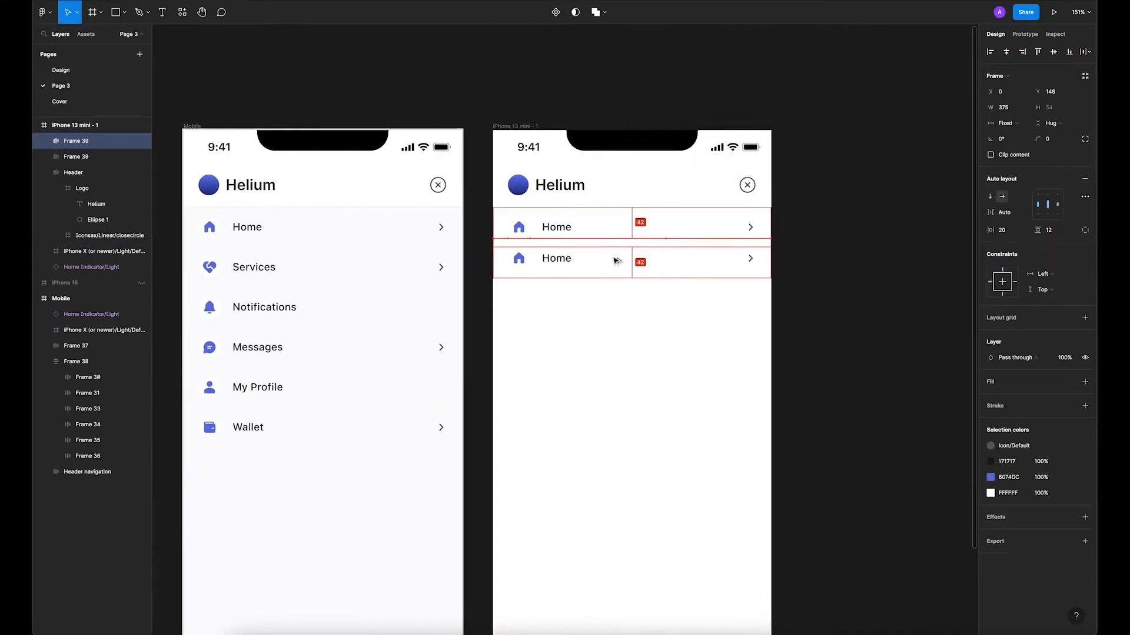
Duplicate the Home row directly below itself and bring a copy of the Services icon from the Mobile frame beneath it.
{"action": "left_click_drag", "start_coordinate": [615, 259], "coordinate": [614, 268]}
{"action": "left_click", "coordinate": [213, 277]}
{"action": "left_click", "coordinate": [214, 271]}
{"action": "left_click_drag", "start_coordinate": [214, 271], "coordinate": [545, 310]}
Add auto layout to the copied row's Icon+Text frame, using the services icon and the label Service.
{"action": "left_click", "coordinate": [544, 268]}
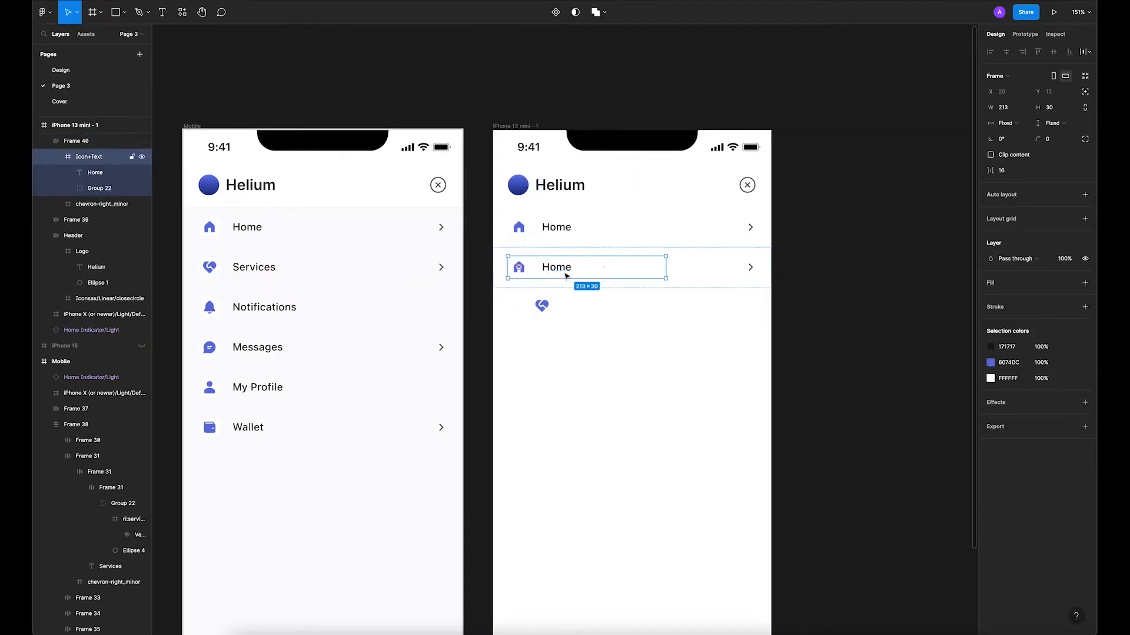
{"action": "scroll", "coordinate": [540, 272], "scroll_direction": "up", "scroll_amount": 5}
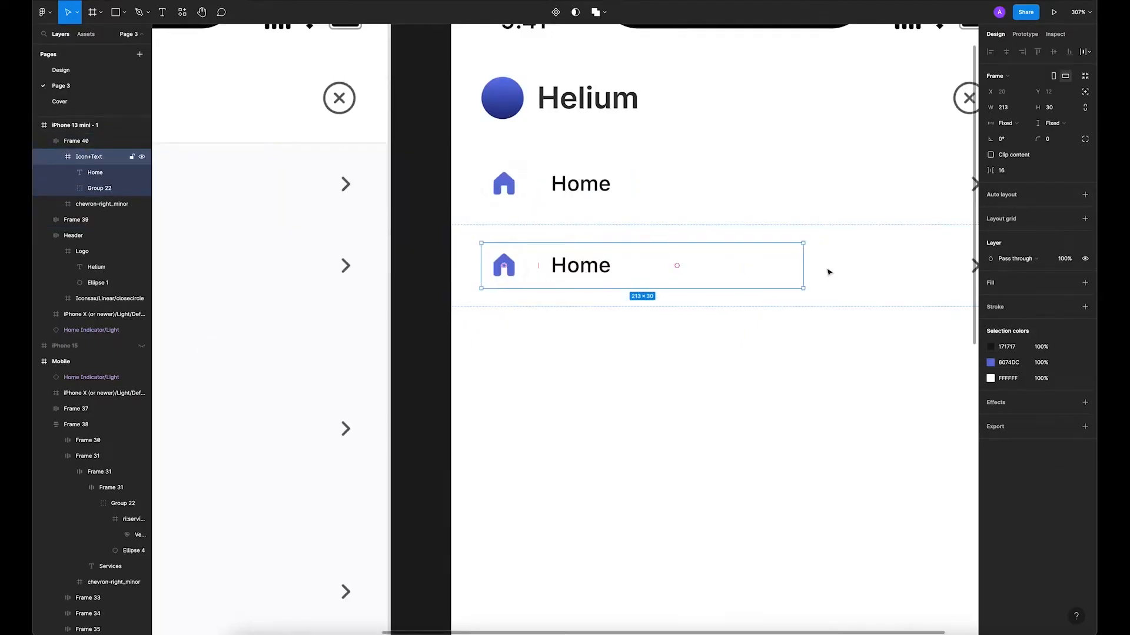
{"action": "left_click", "coordinate": [1084, 195]}
{"action": "scroll", "coordinate": [591, 317], "scroll_direction": "down", "scroll_amount": 2}
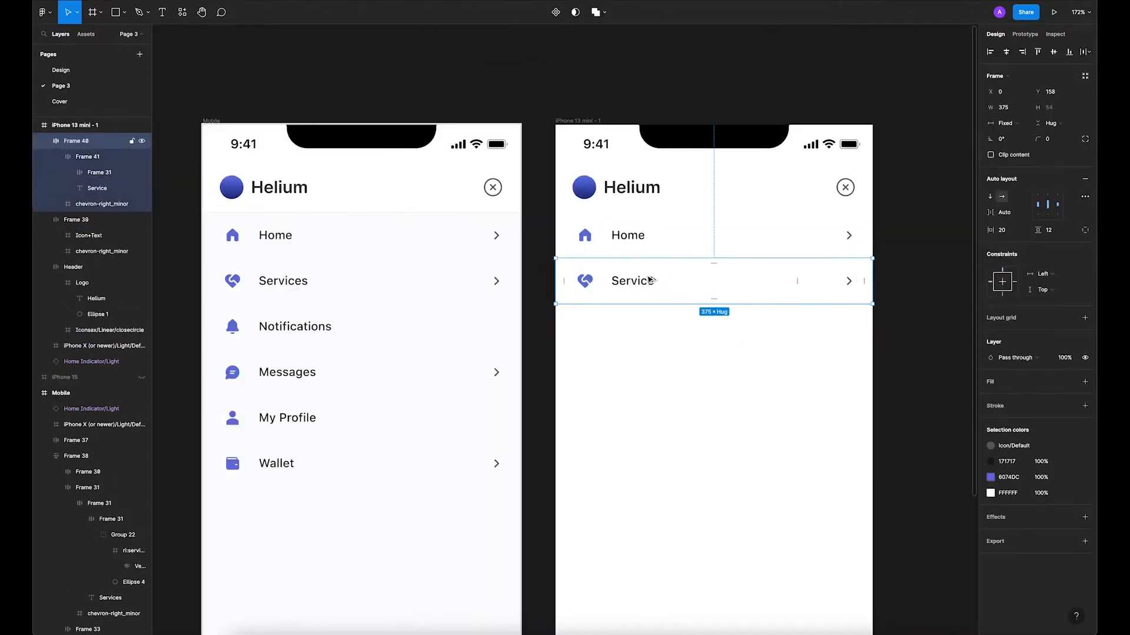
Duplicate the Service row downward in the iPhone 13 mini - 1 frame until there are six stacked Service rows.
{"action": "left_click_drag", "start_coordinate": [650, 281], "coordinate": [648, 361]}
{"action": "left_click", "coordinate": [647, 362]}
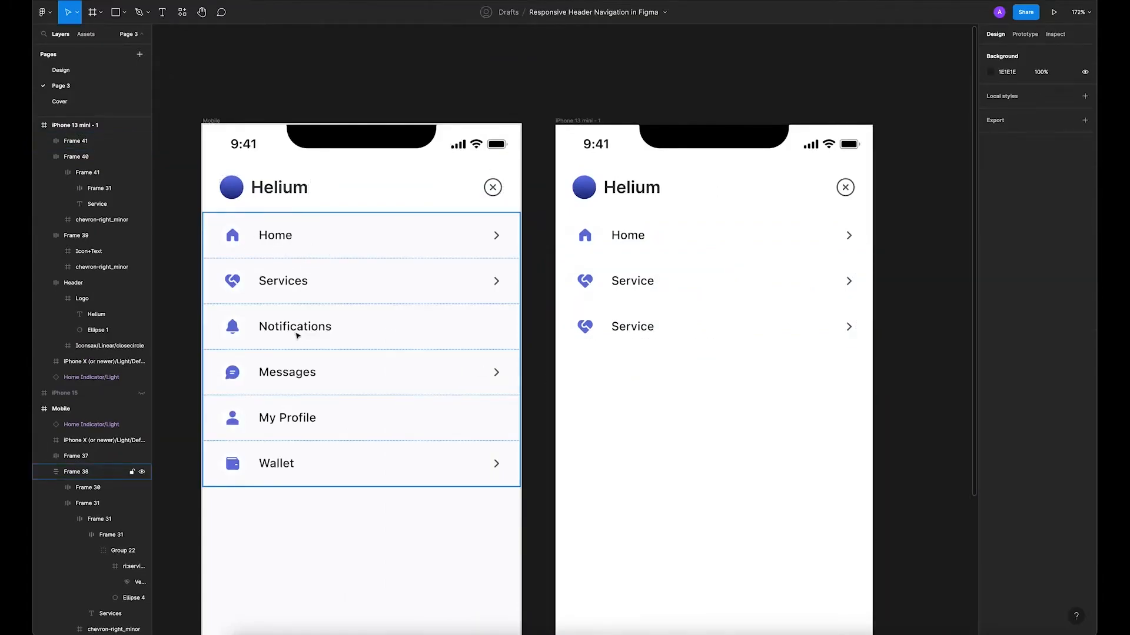
{"action": "left_click_drag", "start_coordinate": [621, 388], "coordinate": [715, 374]}
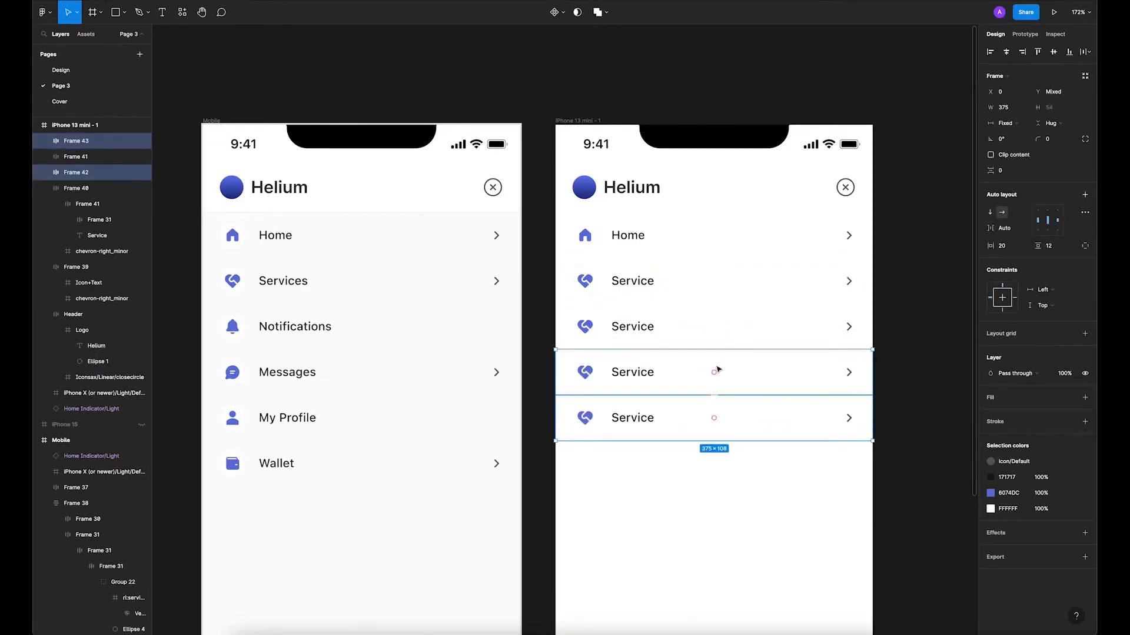
{"action": "key", "text": "ctrl+d"}
Replace the icons below the first Service row with the Mobile frame's notifications, messages, profile and wallet icons, and remove the surplus row.
{"action": "double_click", "coordinate": [236, 330]}
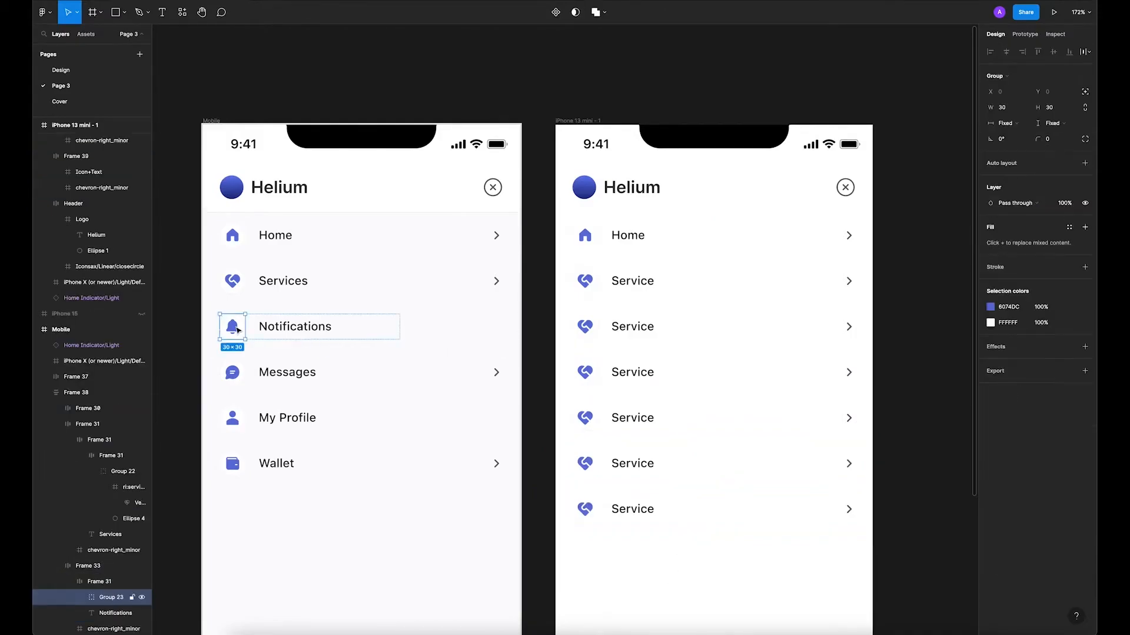
{"action": "left_click_drag", "start_coordinate": [236, 329], "coordinate": [607, 329]}
{"action": "left_click", "coordinate": [591, 333]}
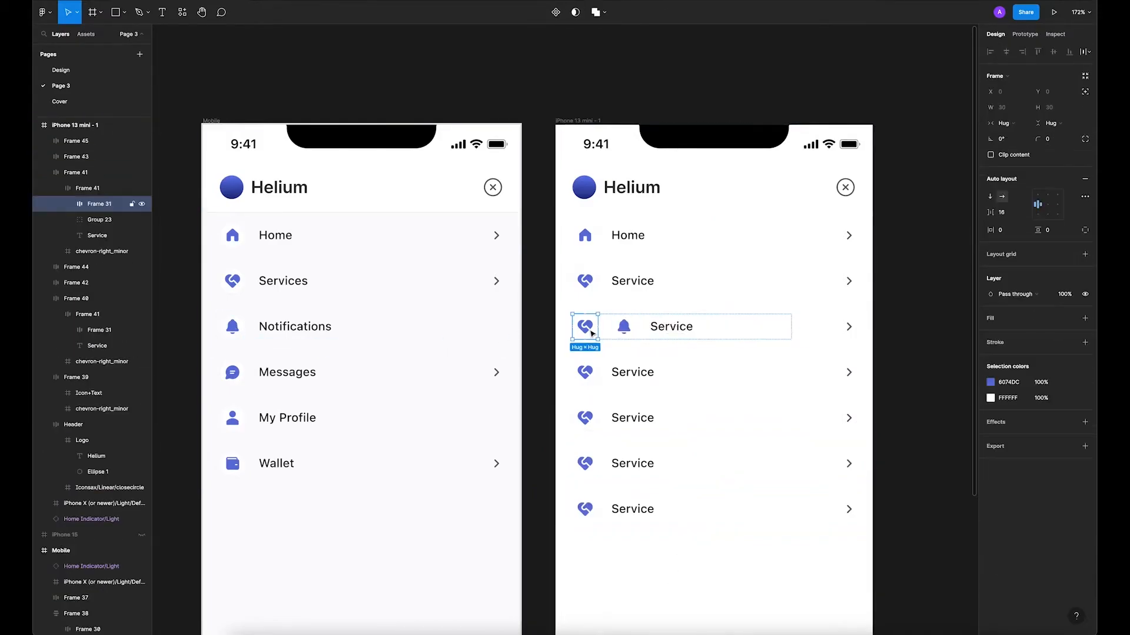
{"action": "key", "text": "Delete"}
{"action": "double_click", "coordinate": [244, 377]}
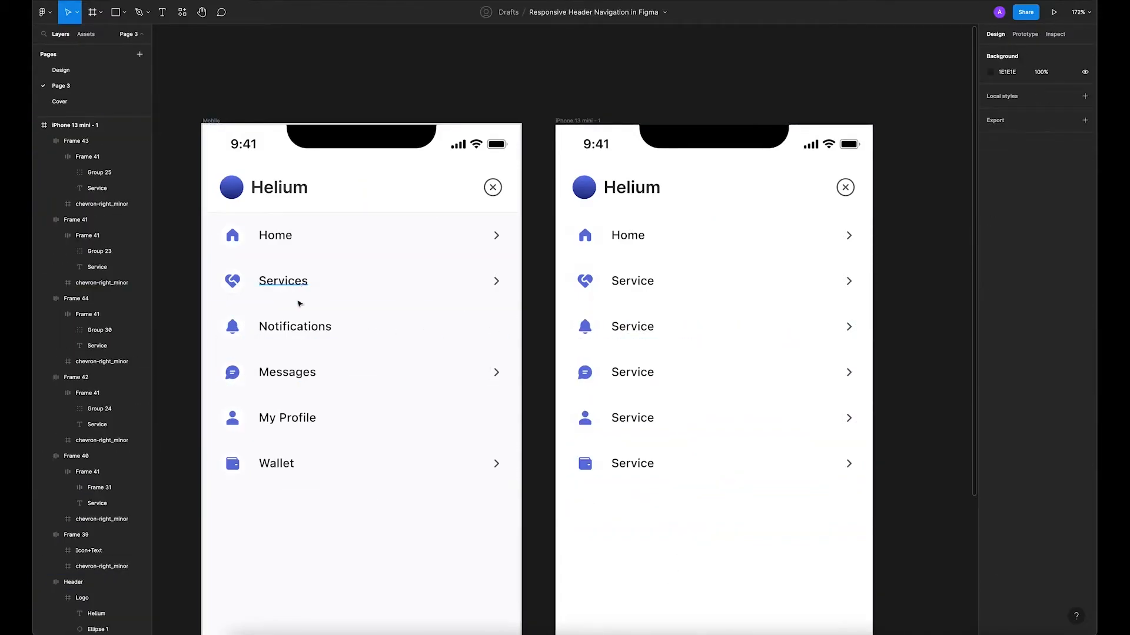
Change the labels of the bell and chat icon rows to Notifications and Messages, matching the Mobile frame.
{"action": "double_click", "coordinate": [300, 325]}
{"action": "key", "text": "ctrl+c"}
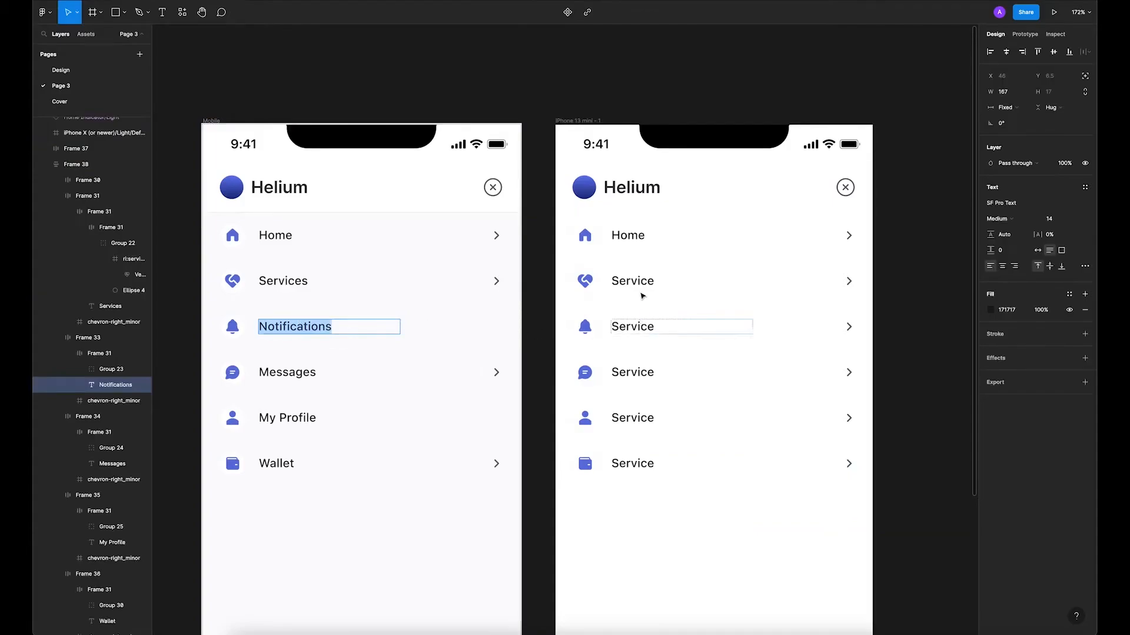
{"action": "double_click", "coordinate": [634, 329]}
{"action": "key", "text": "ctrl+v"}
{"action": "double_click", "coordinate": [299, 373]}
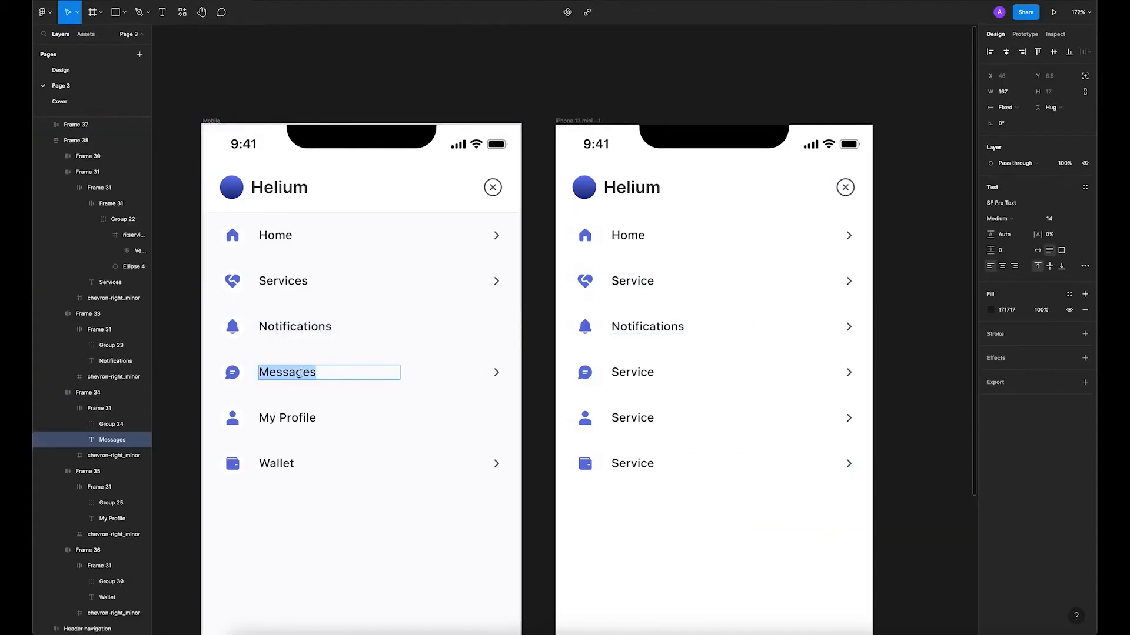
{"action": "double_click", "coordinate": [623, 375]}
{"action": "type", "text": "Messages"}
Change the labels of the profile and wallet icon rows to My Profile and Wallet, matching the Mobile frame.
{"action": "double_click", "coordinate": [276, 415]}
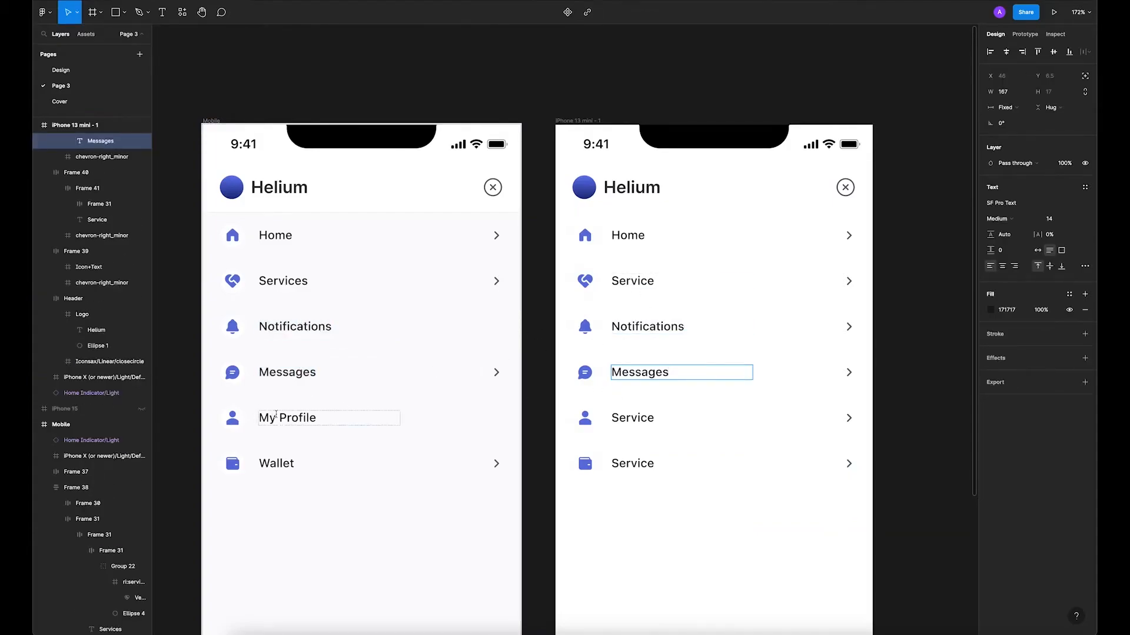
{"action": "double_click", "coordinate": [689, 417]}
{"action": "type", "text": "My Profile"}
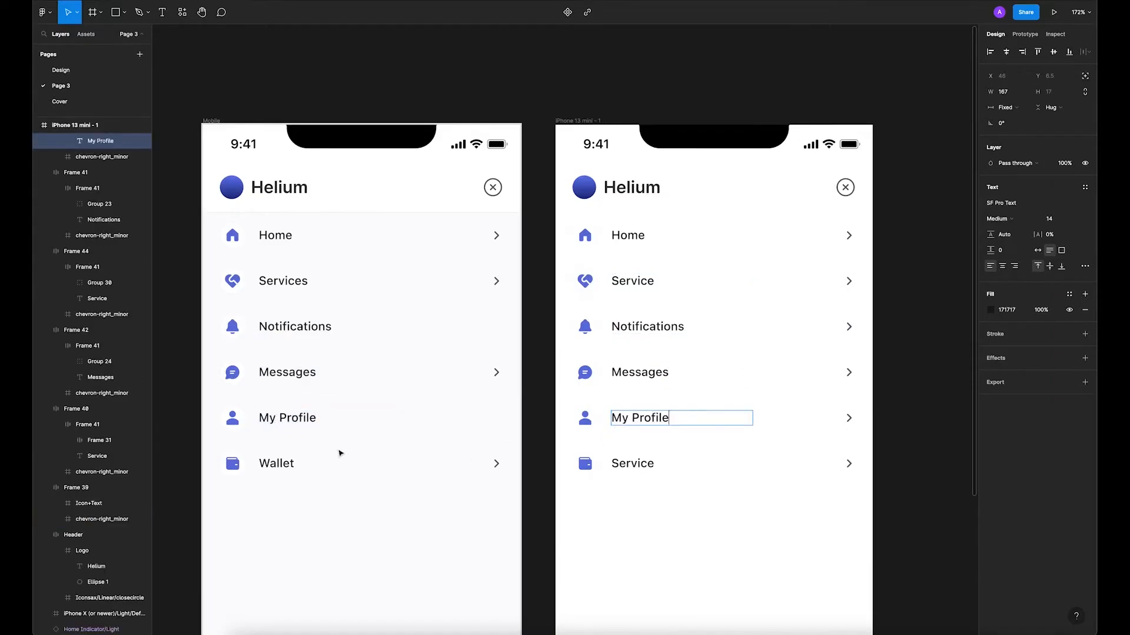
{"action": "double_click", "coordinate": [283, 465]}
{"action": "key", "text": "ctrl+c"}
{"action": "double_click", "coordinate": [638, 466]}
{"action": "key", "text": "ctrl+v"}
{"action": "left_click", "coordinate": [673, 506]}
Place a duplicate of the Wallet row at the foot of the iPhone 13 mini - 1 frame, just above the home indicator.
{"action": "scroll", "coordinate": [673, 507], "scroll_direction": "down", "scroll_amount": 4}
{"action": "left_click", "coordinate": [674, 301]}
{"action": "left_click_drag", "start_coordinate": [674, 301], "coordinate": [668, 519]}
{"action": "left_click", "coordinate": [667, 460]}
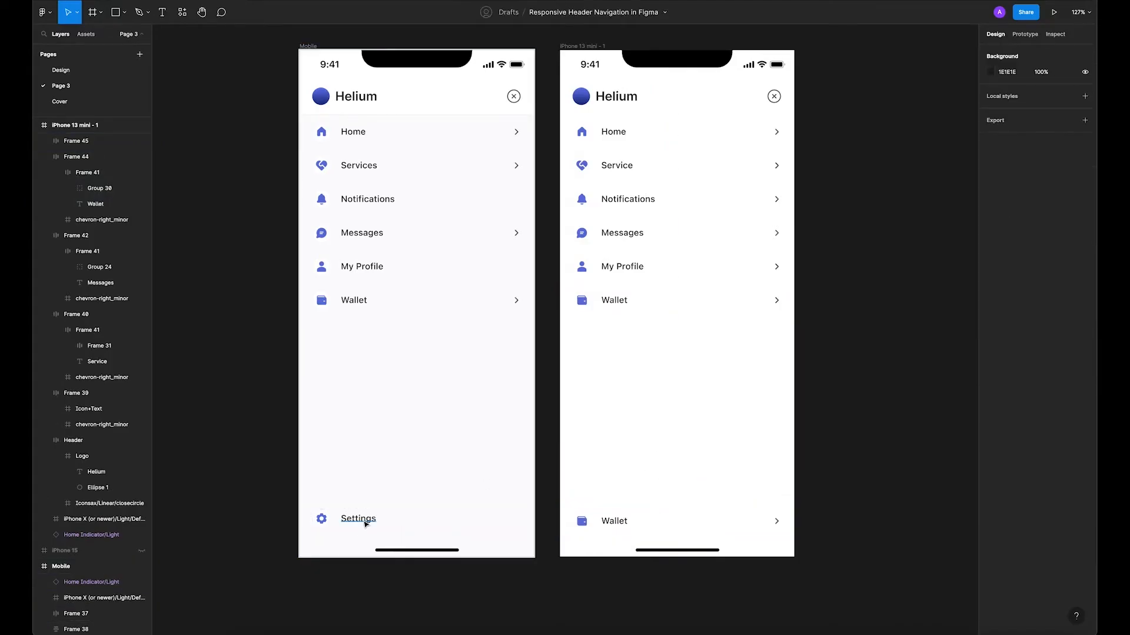
Replace the label of the row above the home indicator with Settings, copied from the Mobile frame.
{"action": "double_click", "coordinate": [367, 520]}
{"action": "key", "text": "ctrl+c"}
{"action": "double_click", "coordinate": [606, 522]}
{"action": "key", "text": "ctrl+v"}
Replace the wallet icon in the Settings row with a copy of the Mobile frame's gear icon.
{"action": "left_click", "coordinate": [321, 518]}
{"action": "key", "text": "ctrl+c"}
{"action": "left_click", "coordinate": [594, 521]}
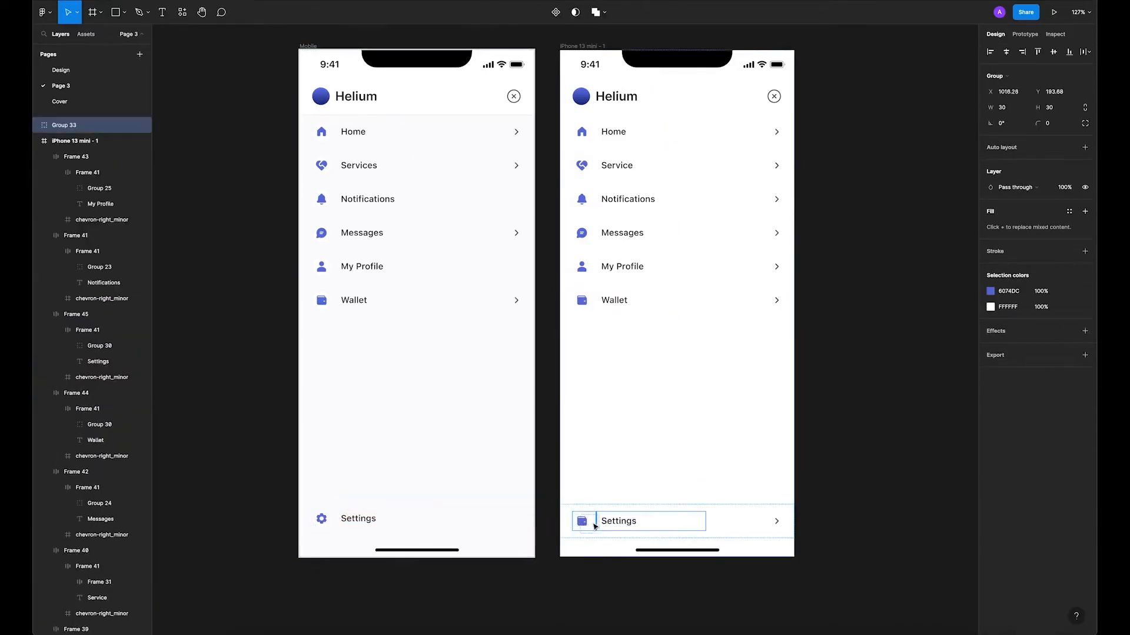
{"action": "key", "text": "ctrl+v"}
{"action": "left_click", "coordinate": [583, 522]}
{"action": "key", "text": "Delete"}
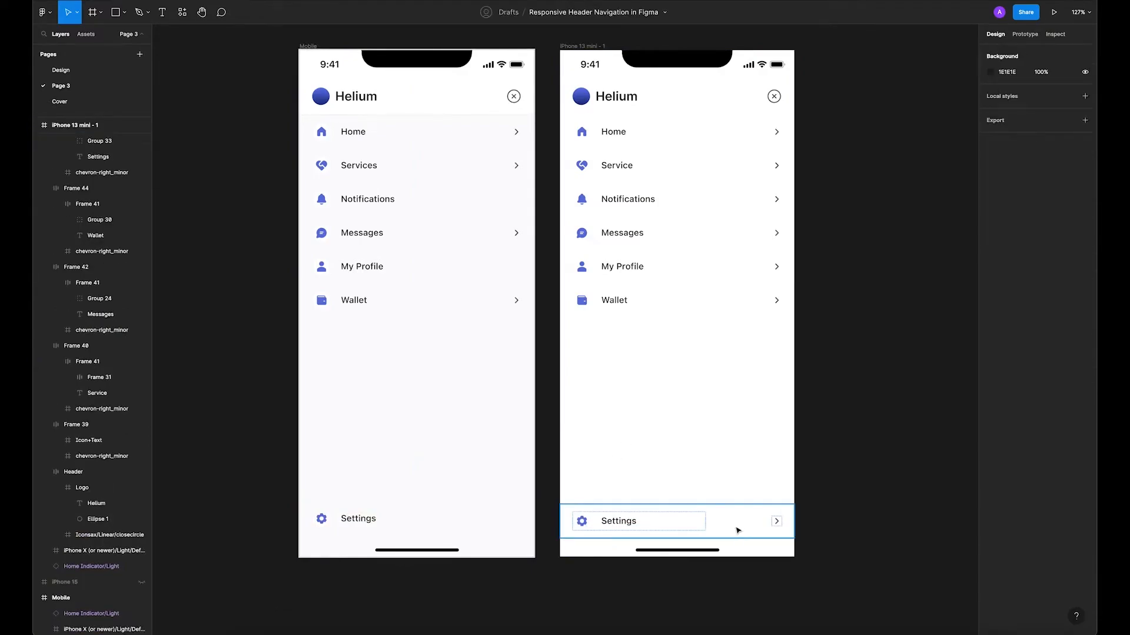
Set the opacity of the chevrons in the Notifications, My Profile and Home rows to 0%.
{"action": "scroll", "coordinate": [651, 366], "scroll_direction": "up", "scroll_amount": 2}
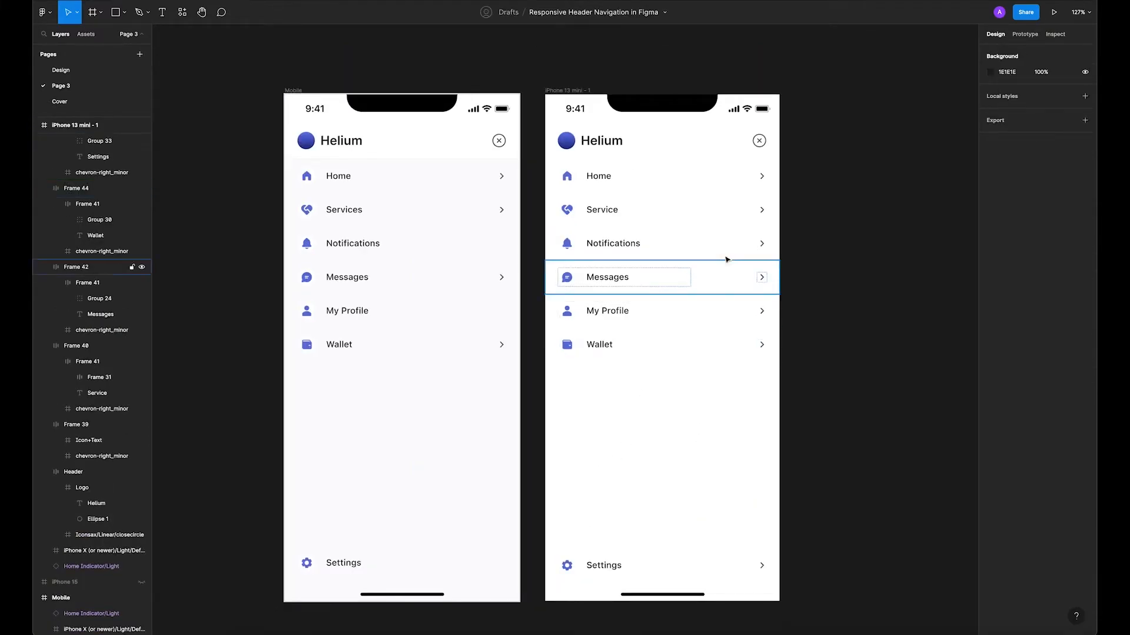
{"action": "left_click", "coordinate": [763, 249]}
{"action": "key", "text": "0"}
{"action": "left_click", "coordinate": [759, 317]}
{"action": "left_click", "coordinate": [759, 317]}
{"action": "key", "text": "0"}
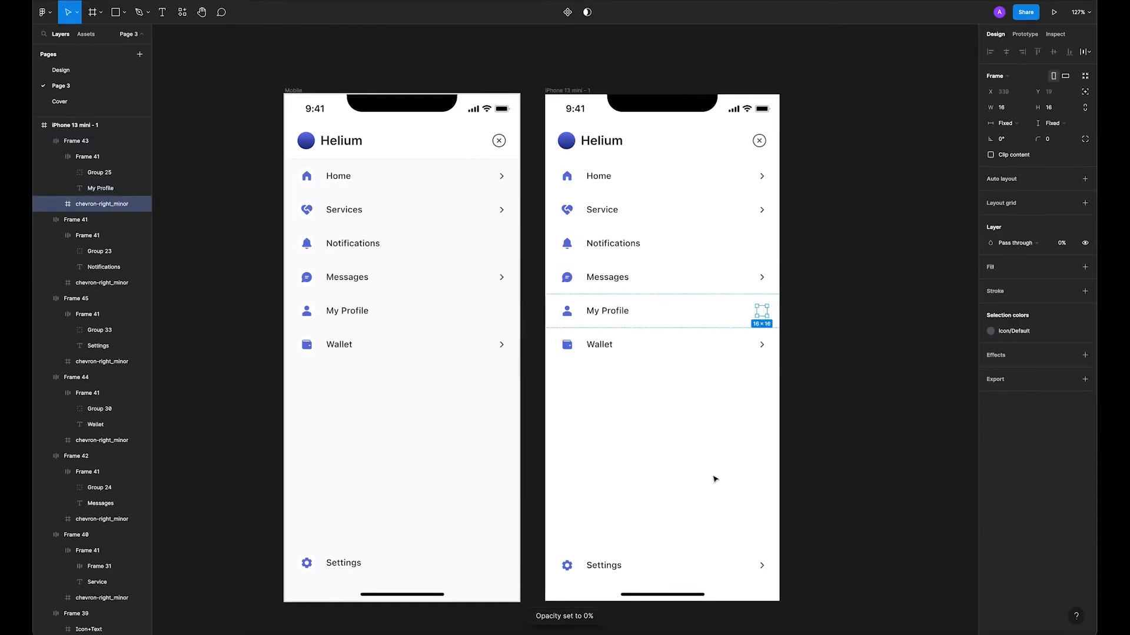
{"action": "left_click", "coordinate": [716, 479]}
{"action": "left_click", "coordinate": [762, 179]}
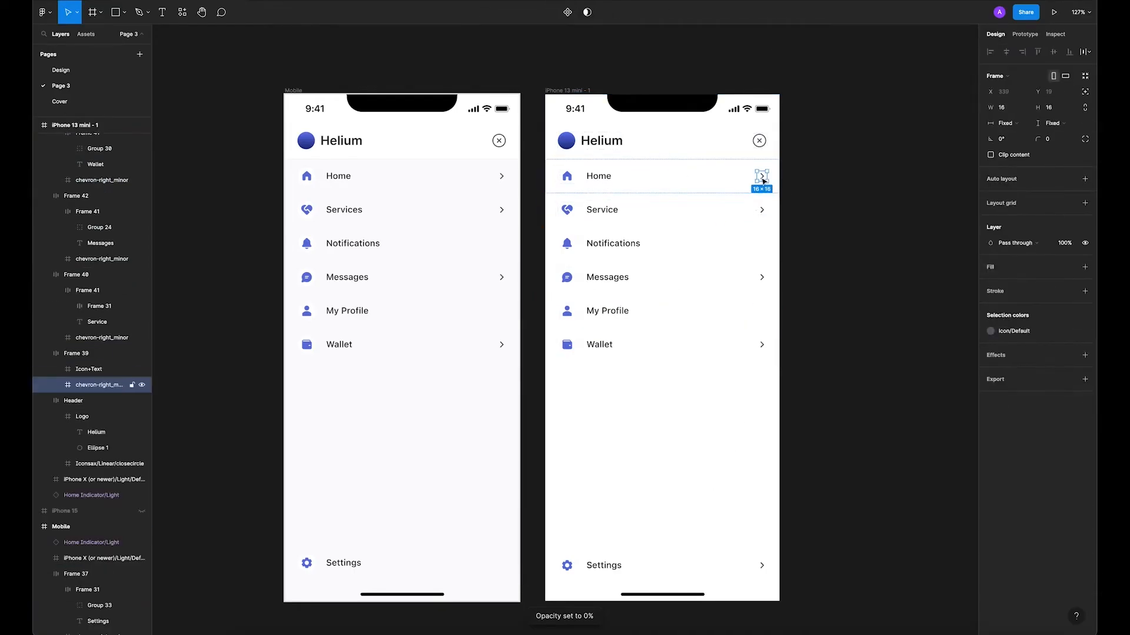
{"action": "key", "text": "0"}
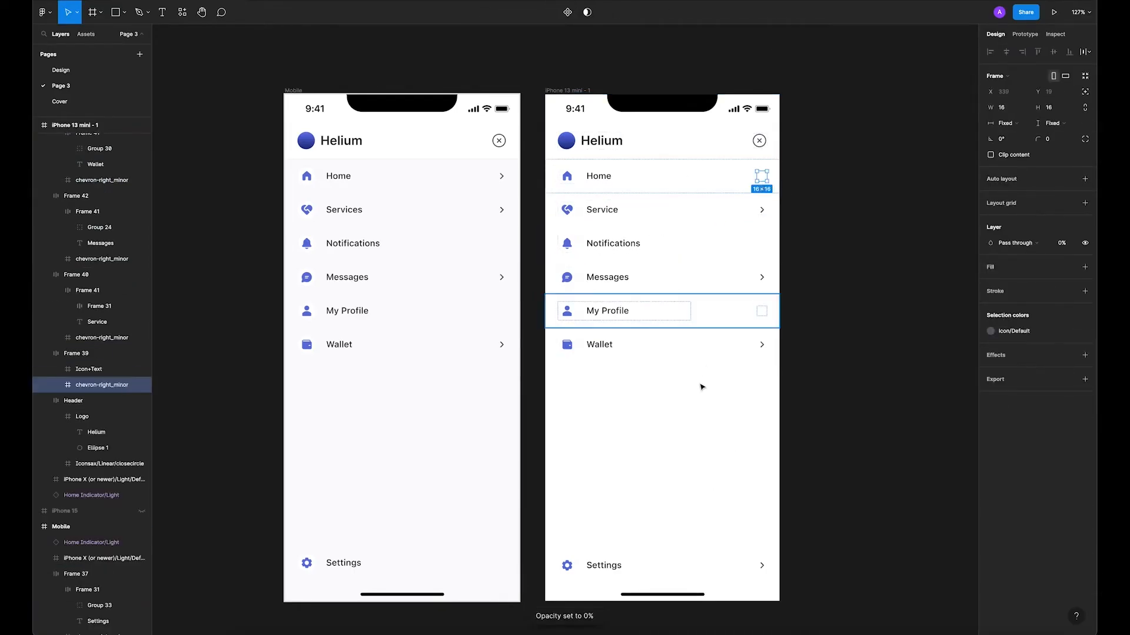
{"action": "left_click", "coordinate": [695, 403]}
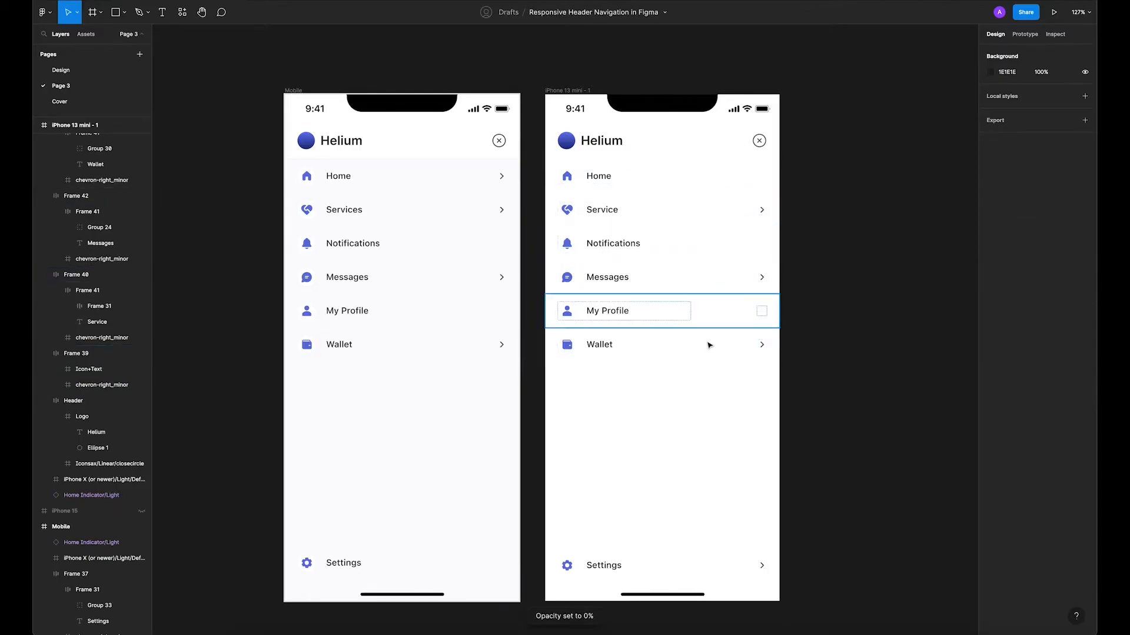
Combine the six rows from Home to Wallet into one vertical auto layout frame with 0 spacing.
{"action": "left_click_drag", "start_coordinate": [690, 396], "coordinate": [685, 395]}
{"action": "left_click_drag", "start_coordinate": [460, 419], "coordinate": [617, 212]}
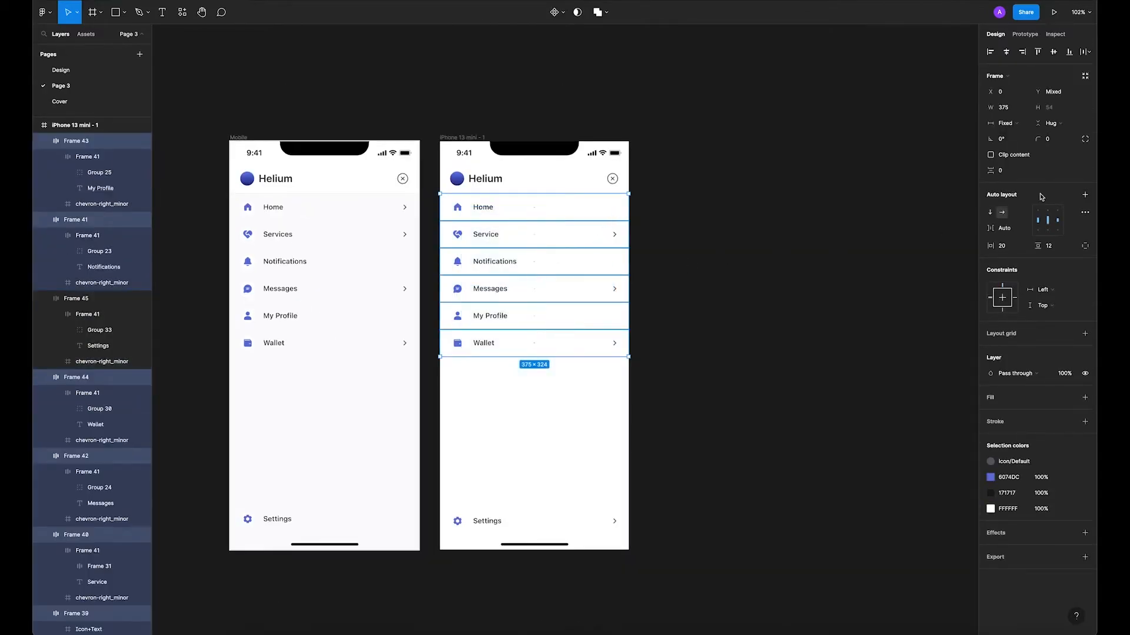
{"action": "left_click", "coordinate": [1086, 196]}
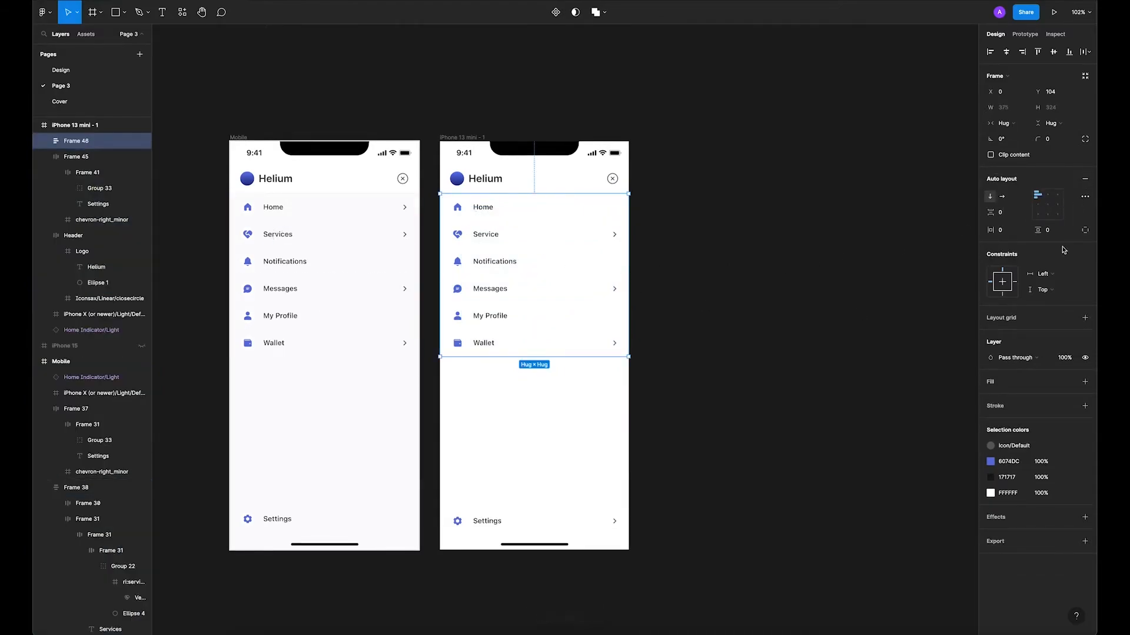
{"action": "left_click", "coordinate": [1006, 213]}
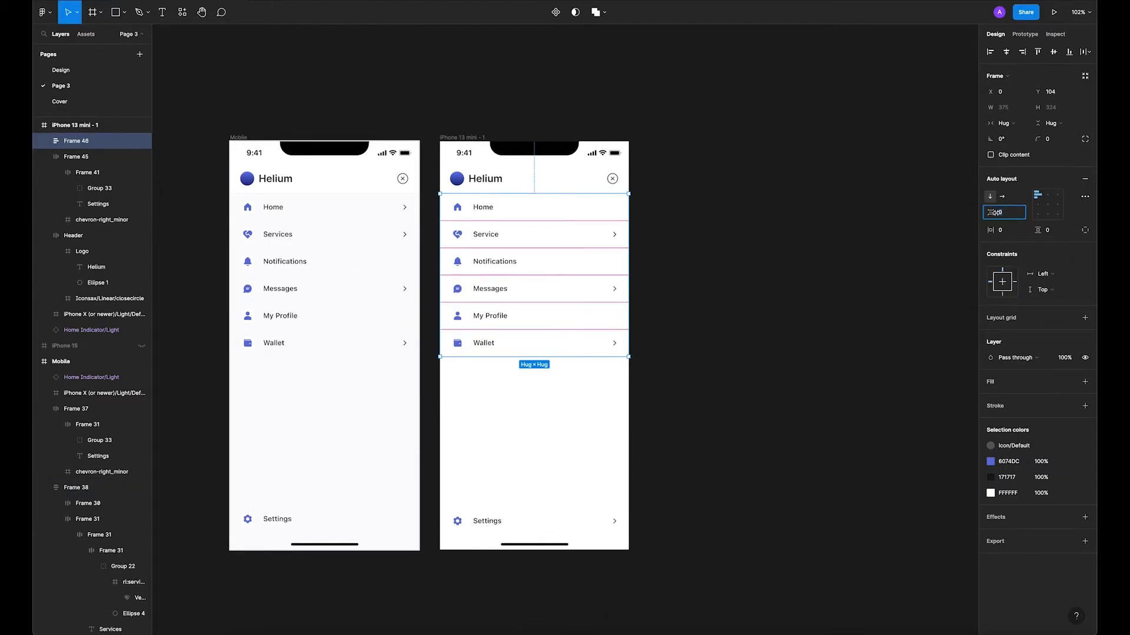
{"action": "left_click", "coordinate": [507, 430]}
Rename the auto layout frame holding the six menu rows as Menu items.
{"action": "left_click", "coordinate": [483, 314]}
{"action": "double_click", "coordinate": [77, 145]}
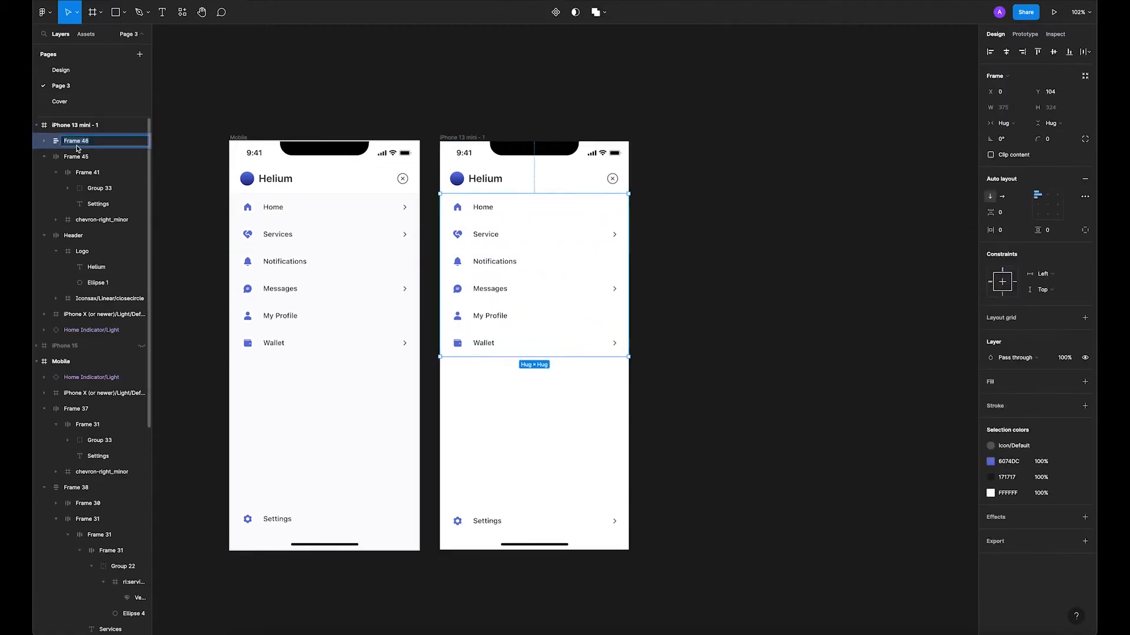
{"action": "type", "text": "Menu items"}
{"action": "key", "text": "Return"}
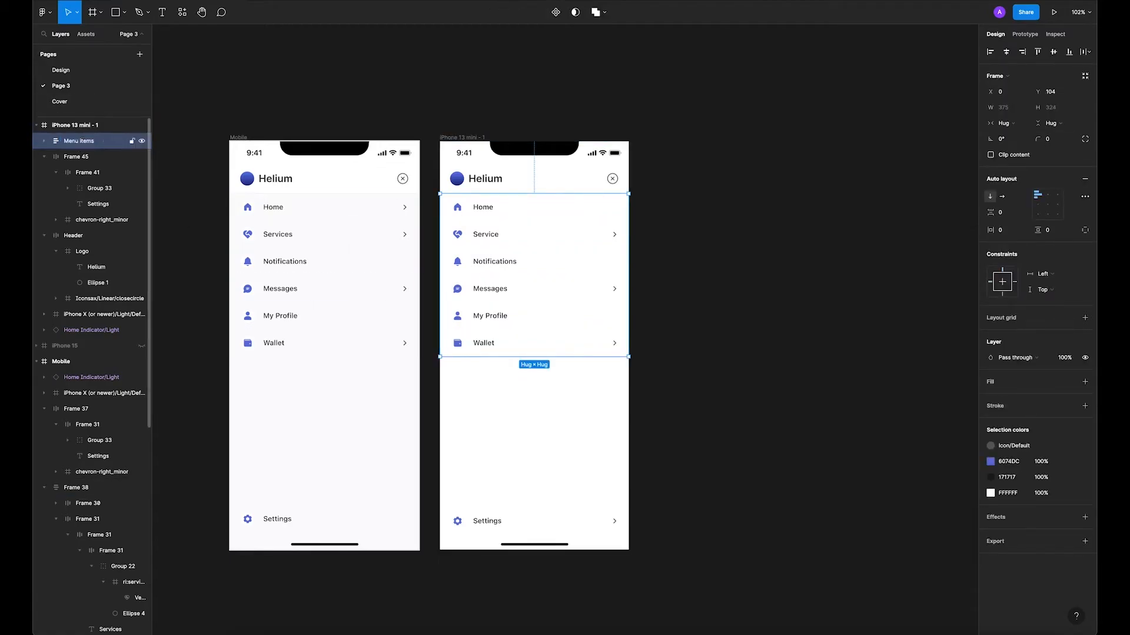
Rename the frame of the row above the home indicator as Settings.
{"action": "left_click", "coordinate": [76, 157]}
{"action": "double_click", "coordinate": [76, 156]}
{"action": "type", "text": "S"}
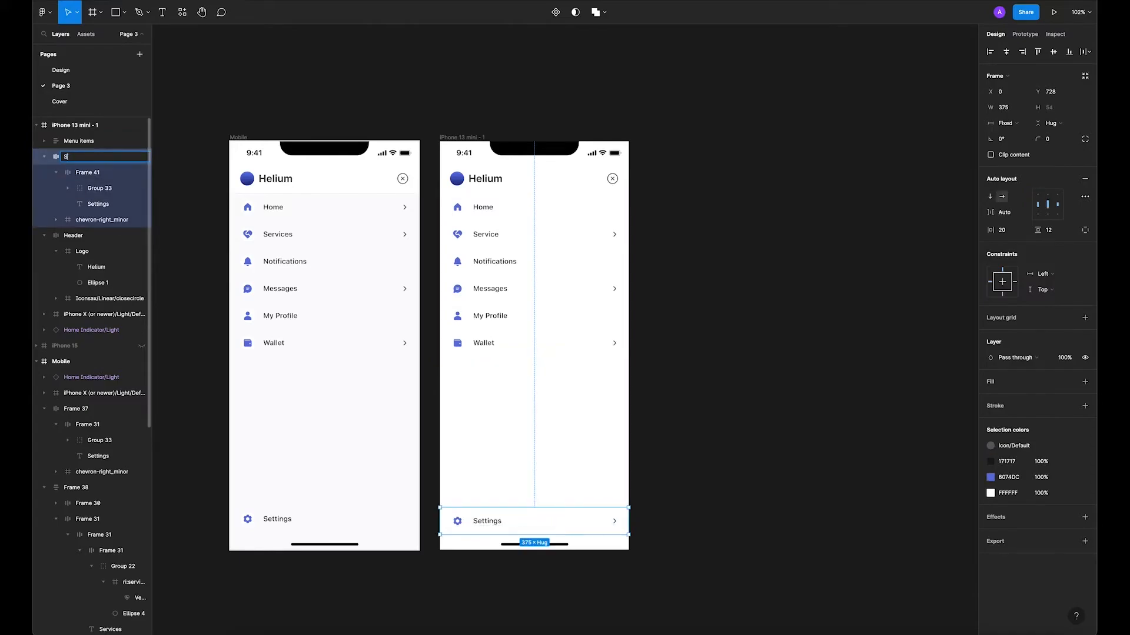
{"action": "type", "text": "ettings"}
{"action": "key", "text": "Return"}
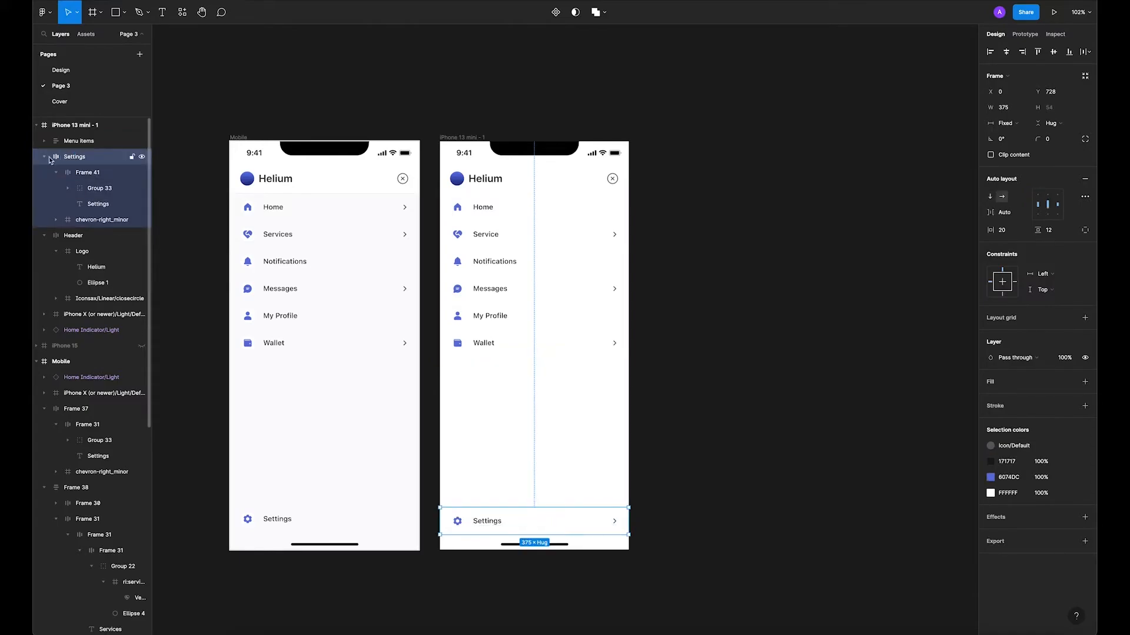
Inside the Settings row, rename the icon-and-label frame as Icon+text and the gear icon group as 1.
{"action": "left_click", "coordinate": [98, 178]}
{"action": "double_click", "coordinate": [98, 178]}
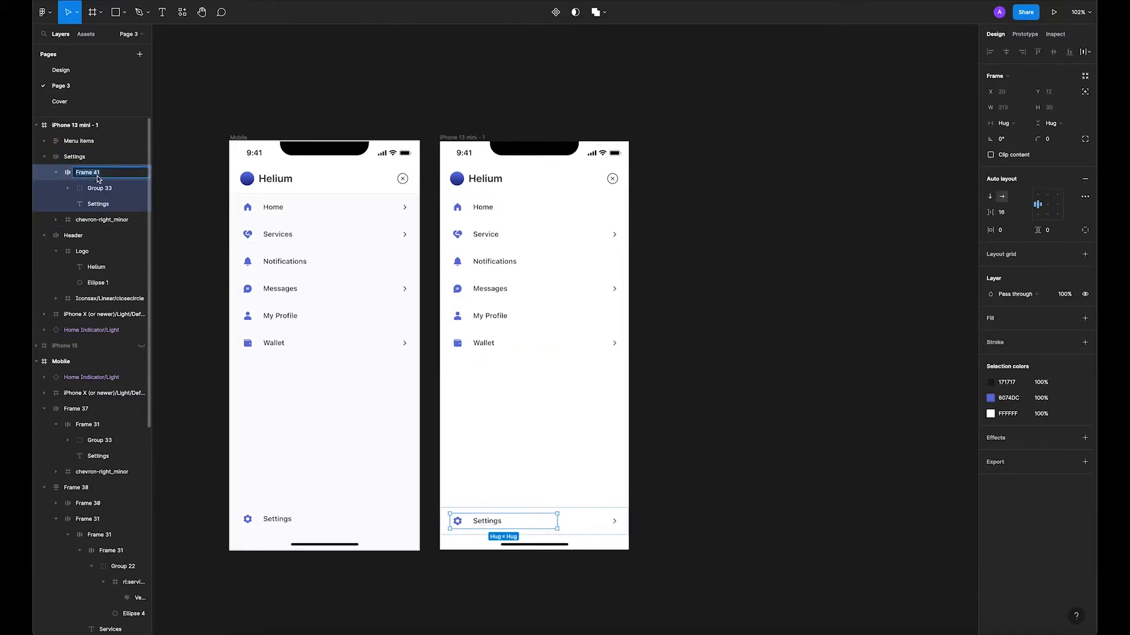
{"action": "type", "text": "Icon+text"}
{"action": "key", "text": "Return"}
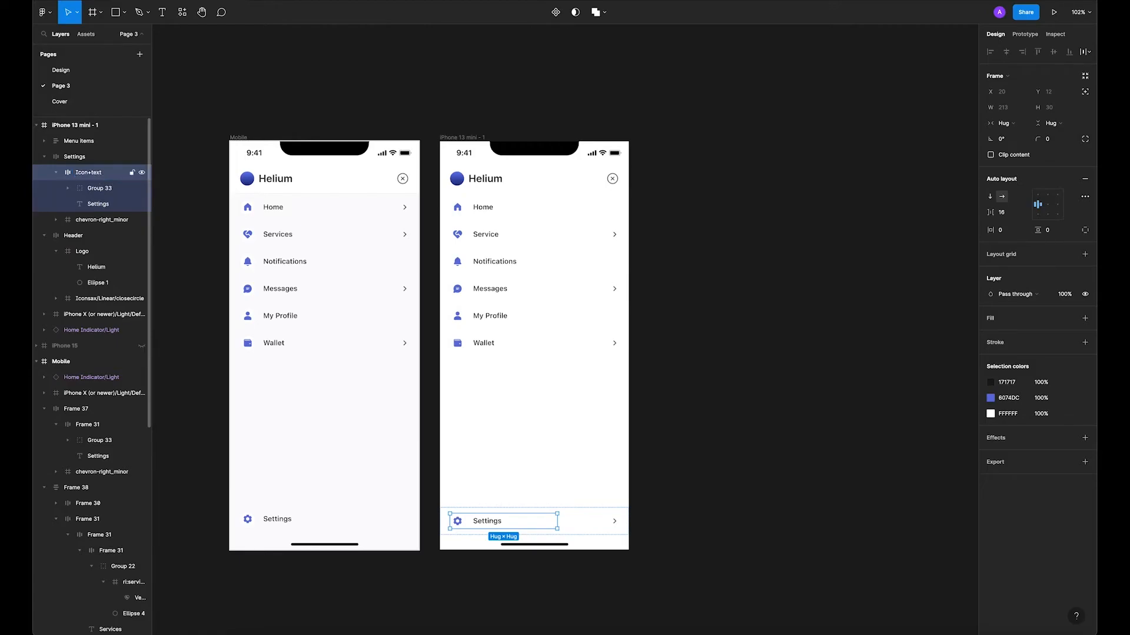
{"action": "left_click", "coordinate": [99, 189]}
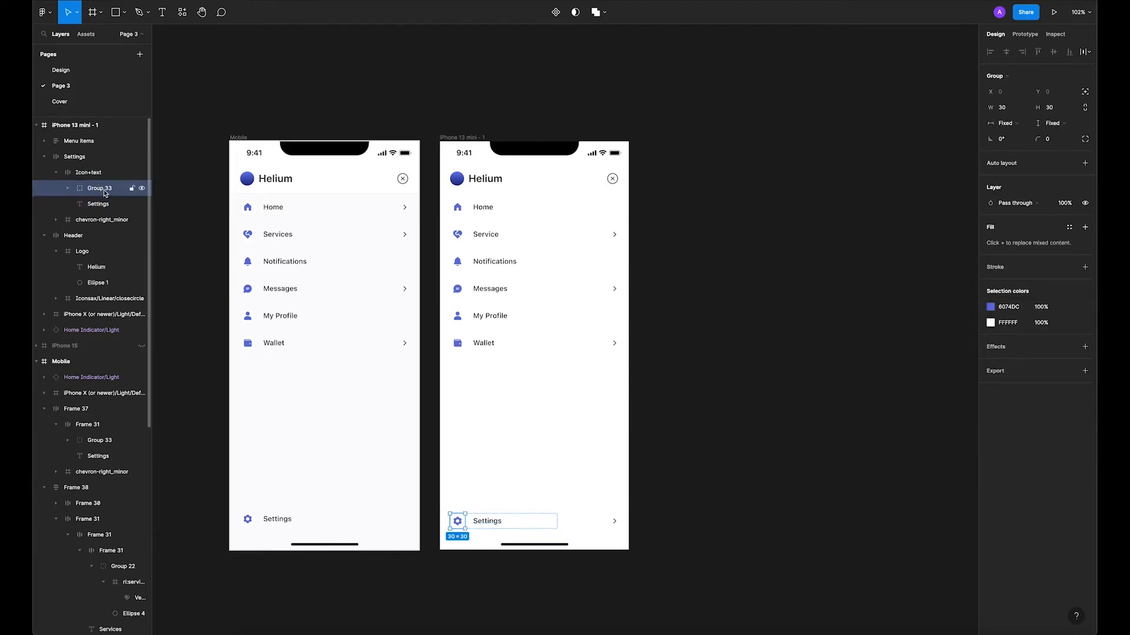
{"action": "double_click", "coordinate": [100, 189]}
{"action": "type", "text": "1"}
{"action": "key", "text": "Return"}
Check the alignment of the menu rows against the row and column layout grids of the iPhone 13 mini - 1 frame.
{"action": "left_click", "coordinate": [184, 234]}
{"action": "left_click", "coordinate": [520, 344]}
{"action": "left_click", "coordinate": [526, 453]}
{"action": "left_click_drag", "start_coordinate": [550, 440], "coordinate": [502, 437]}
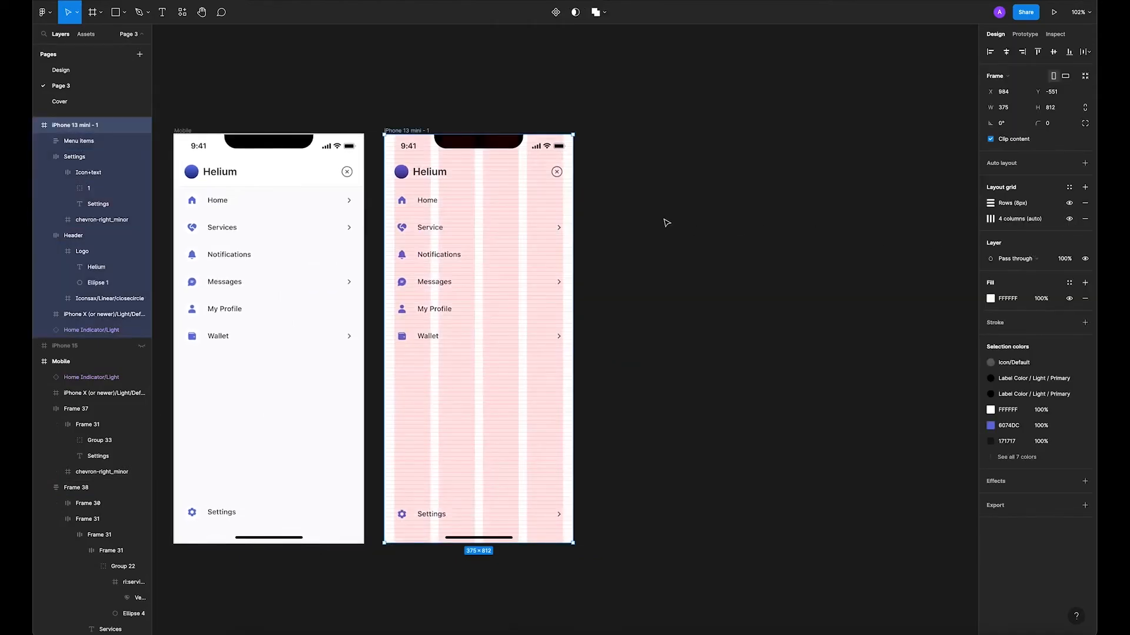
{"action": "left_click", "coordinate": [689, 216]}
{"action": "scroll", "coordinate": [412, 341], "scroll_direction": "left", "scroll_amount": 3}
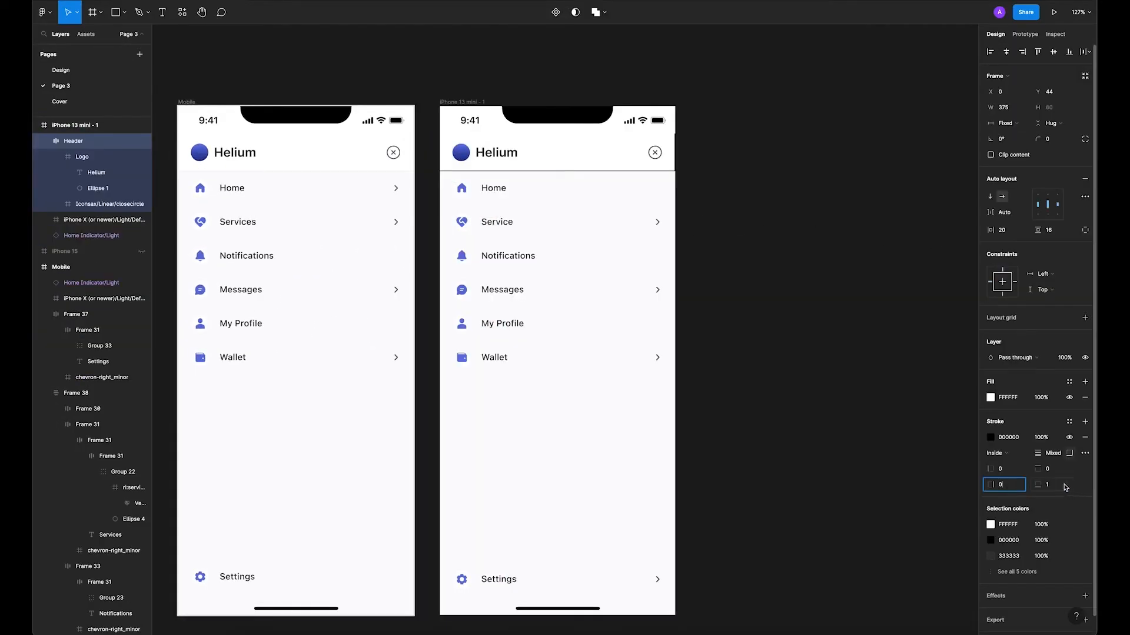
Finish the Header frame's inside stroke as a bottom-only 1 px line in 000000 at 20% opacity.
{"action": "left_click", "coordinate": [1066, 487]}
{"action": "key", "text": "Return"}
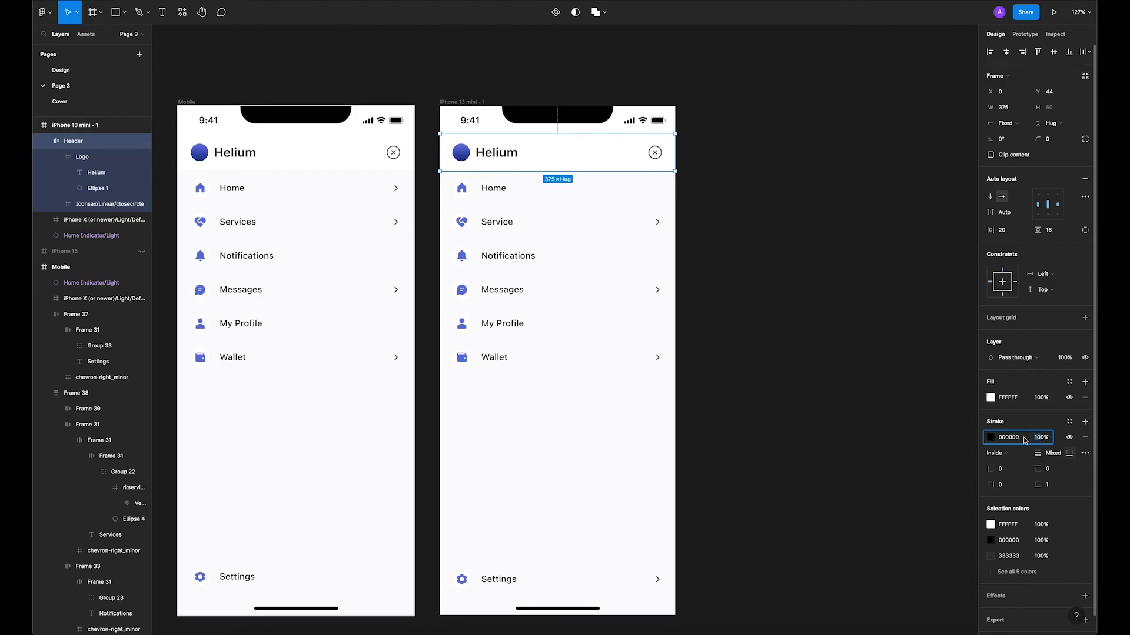
{"action": "left_click", "coordinate": [777, 375]}
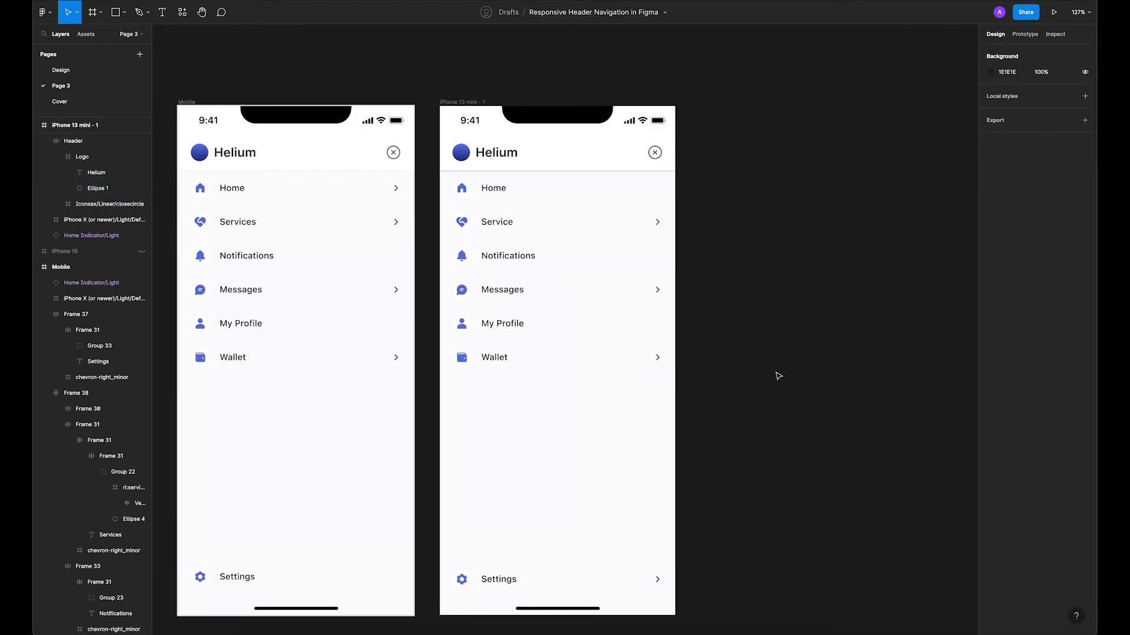
Set the opacity of the Header frame's bottom stroke to 10%.
{"action": "left_click", "coordinate": [580, 165]}
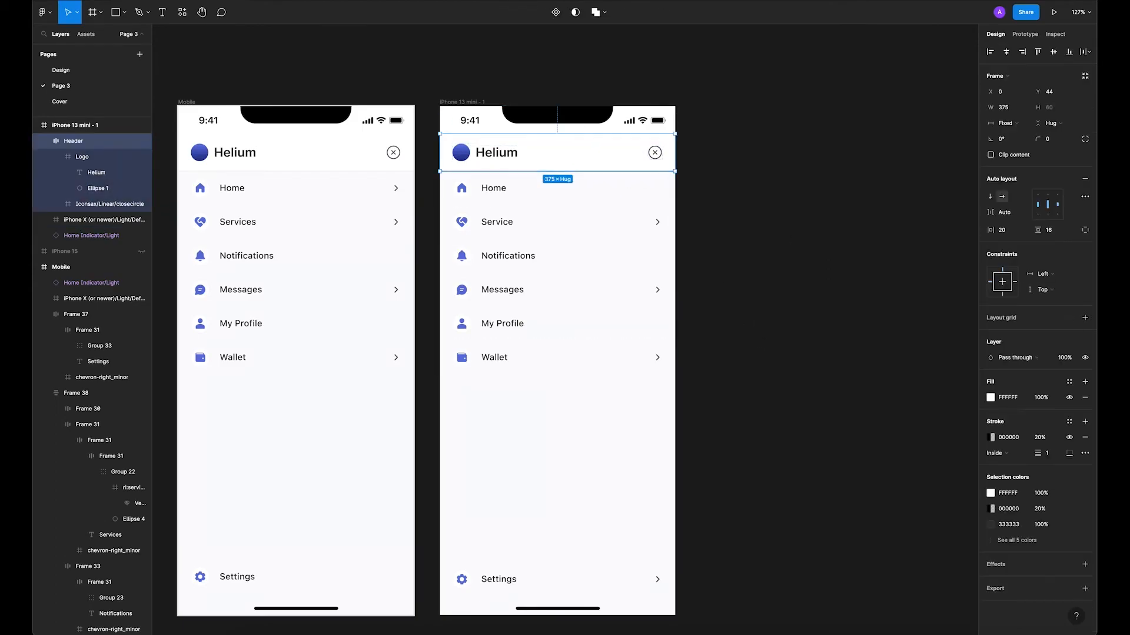
{"action": "left_click", "coordinate": [1030, 440]}
{"action": "type", "text": "10"}
{"action": "key", "text": "Return"}
{"action": "left_click", "coordinate": [634, 433]}
{"action": "left_click_drag", "start_coordinate": [761, 439], "coordinate": [736, 440]}
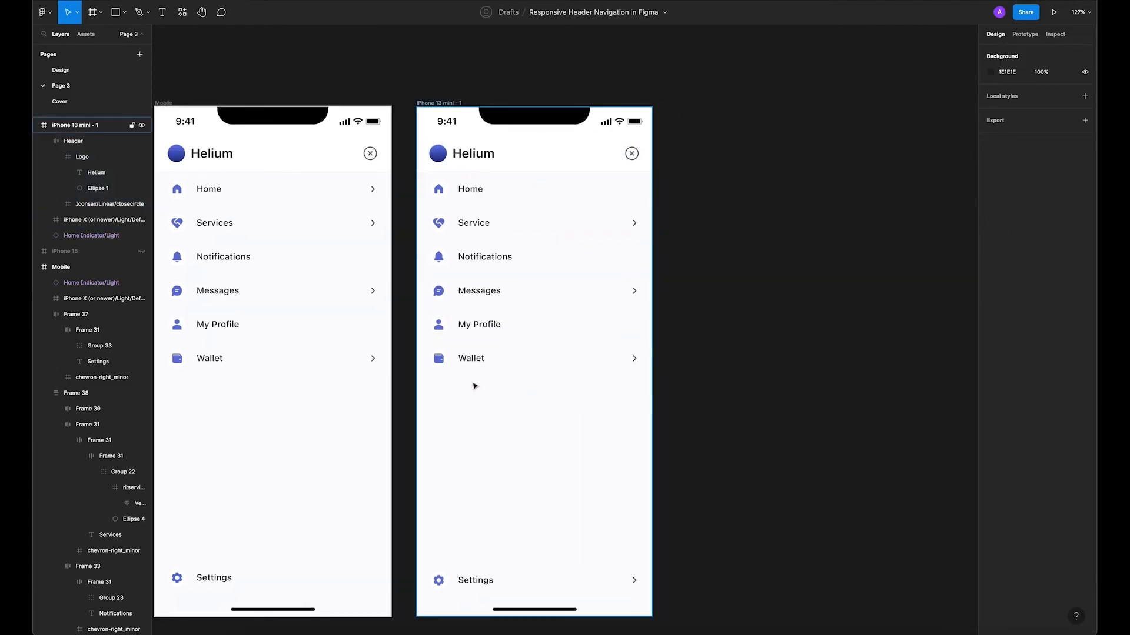
Show the hidden iPhone 15 device mockup and place it to the right of the iPhone 13 mini - 1 frame.
{"action": "scroll", "coordinate": [474, 383], "scroll_direction": "down", "scroll_amount": 2}
{"action": "scroll", "coordinate": [453, 285], "scroll_direction": "down", "scroll_amount": 5}
{"action": "left_click_drag", "start_coordinate": [188, 206], "coordinate": [600, 207]}
{"action": "left_click", "coordinate": [699, 230]}
{"action": "scroll", "coordinate": [606, 265], "scroll_direction": "up", "scroll_amount": 6}
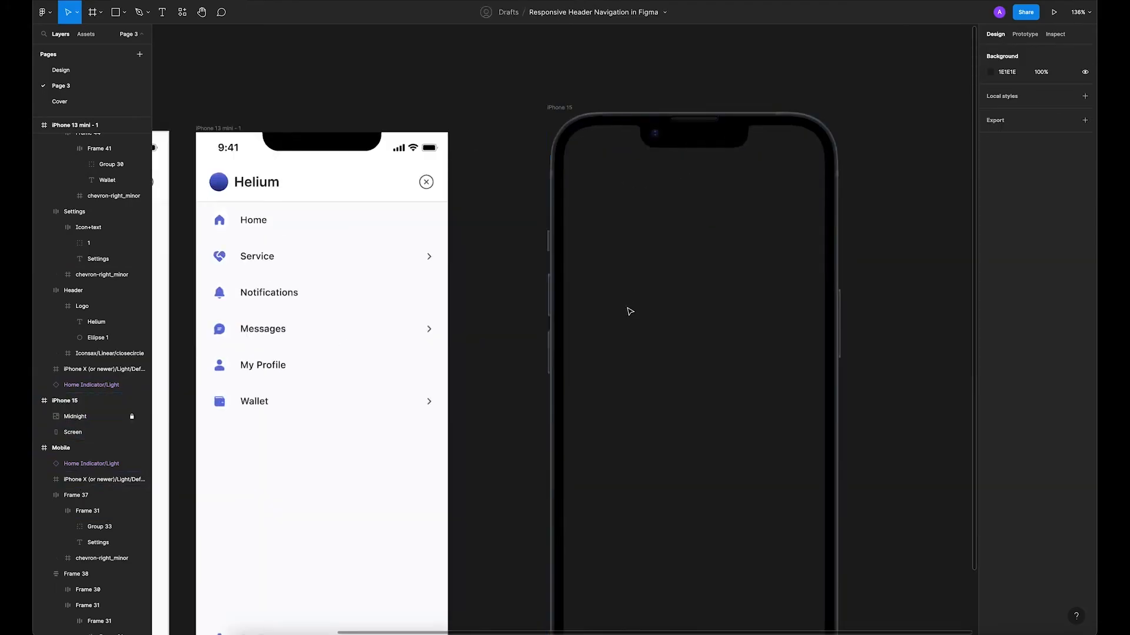
{"action": "left_click_drag", "start_coordinate": [633, 299], "coordinate": [665, 273]}
{"action": "scroll", "coordinate": [666, 273], "scroll_direction": "down", "scroll_amount": 2}
Copy the iPhone 13 mini - 1 frame as a PNG, paste it as an image and place it beyond the iPhone 15 mockup.
{"action": "left_click", "coordinate": [352, 144]}
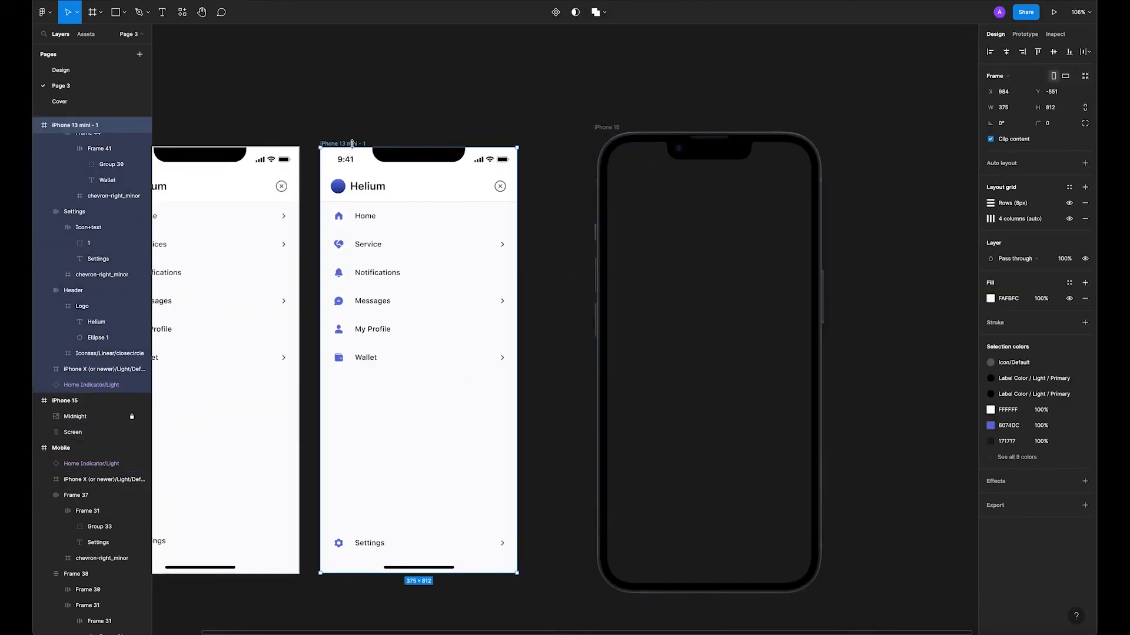
{"action": "key", "text": "ctrl+shift+c"}
{"action": "key", "text": "ctrl+v"}
{"action": "scroll", "coordinate": [438, 201], "scroll_direction": "down", "scroll_amount": 5}
{"action": "key", "text": "Escape"}
{"action": "left_click_drag", "start_coordinate": [396, 169], "coordinate": [682, 184]}
{"action": "key", "text": "ctrl+z"}
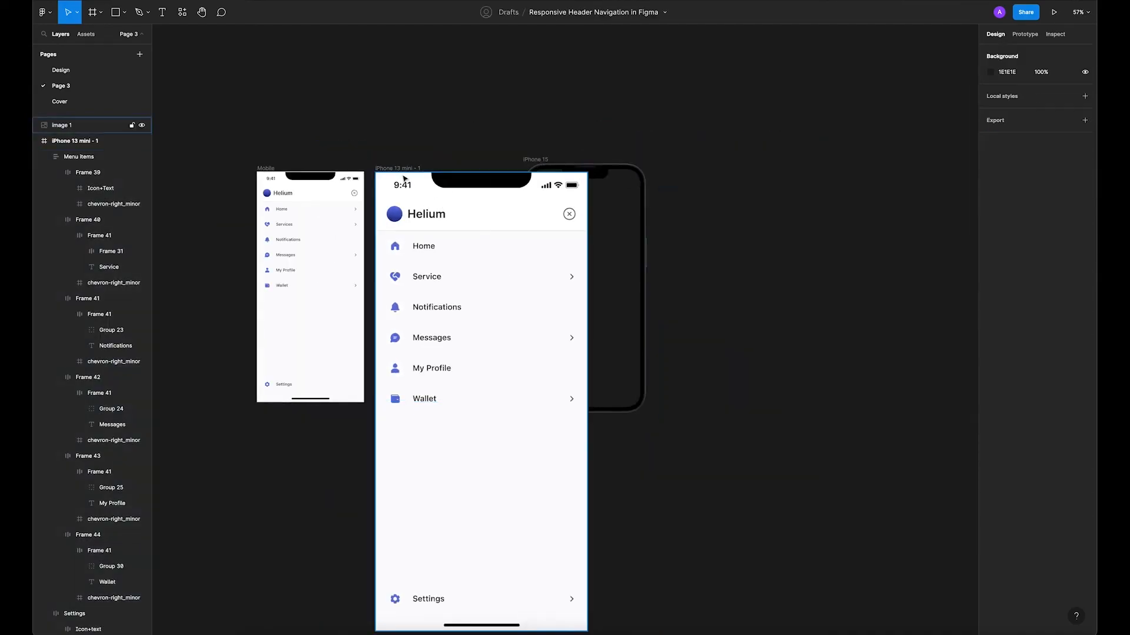
{"action": "left_click_drag", "start_coordinate": [527, 265], "coordinate": [834, 255]}
{"action": "left_click", "coordinate": [689, 144]}
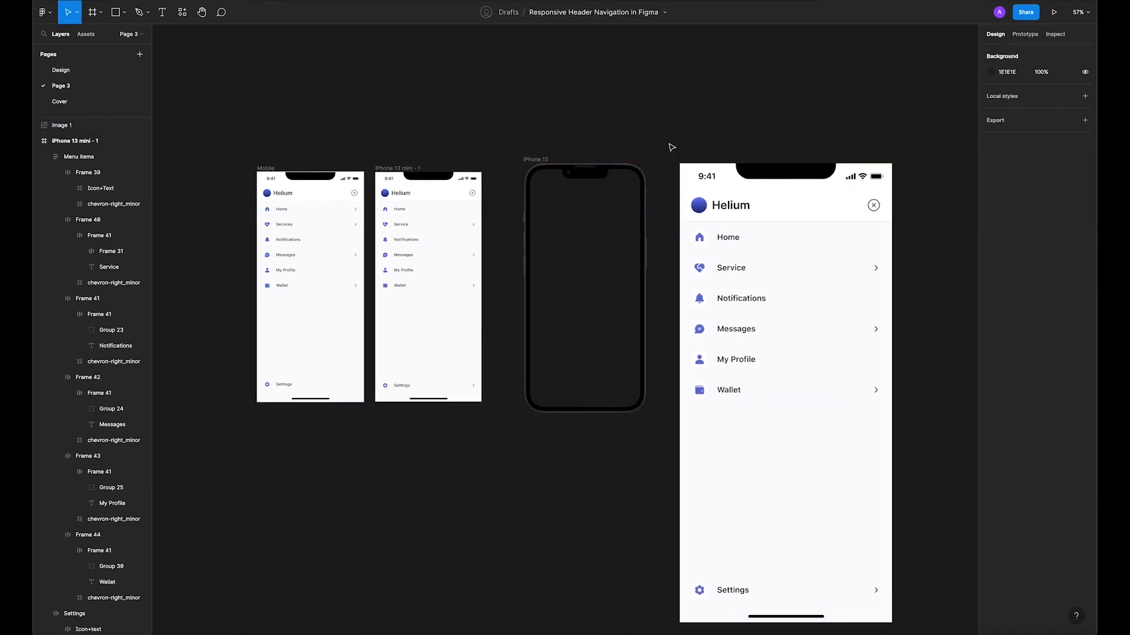
Copy the image fill of the pasted menu screenshot and select the iPhone 15 mockup.
{"action": "left_click", "coordinate": [694, 178]}
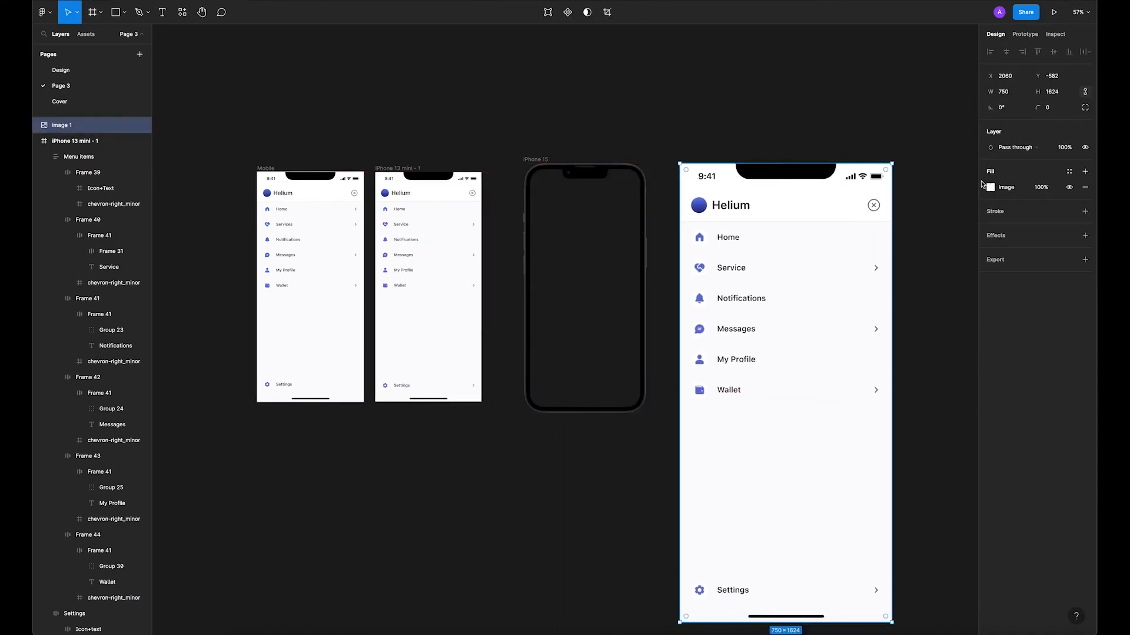
{"action": "left_click", "coordinate": [692, 157]}
{"action": "left_click", "coordinate": [536, 167]}
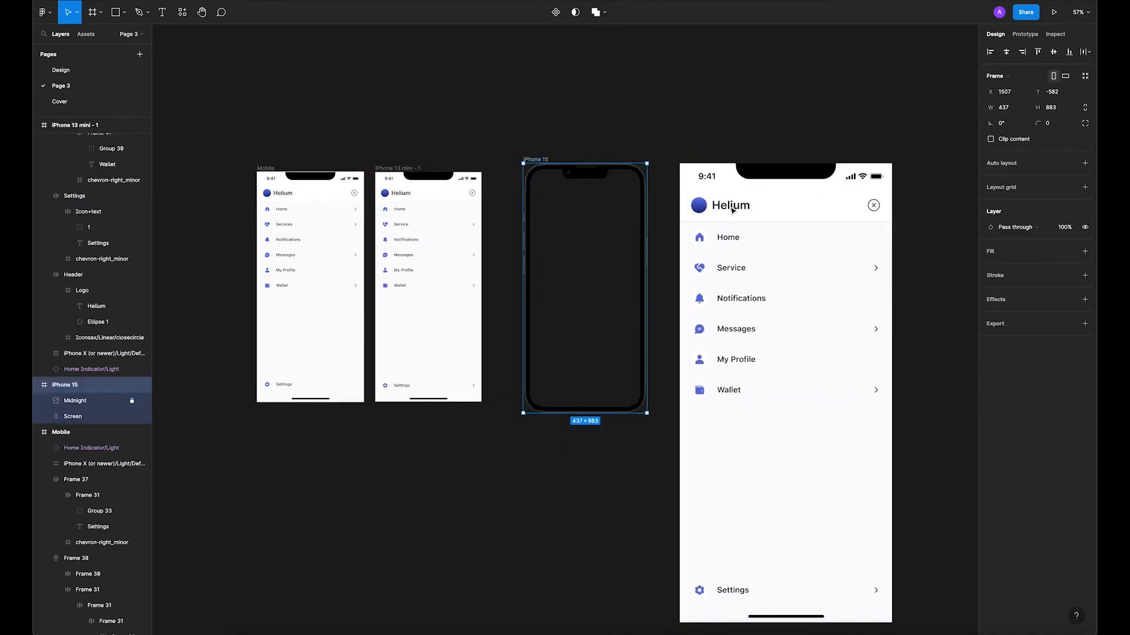
{"action": "left_click", "coordinate": [91, 404]}
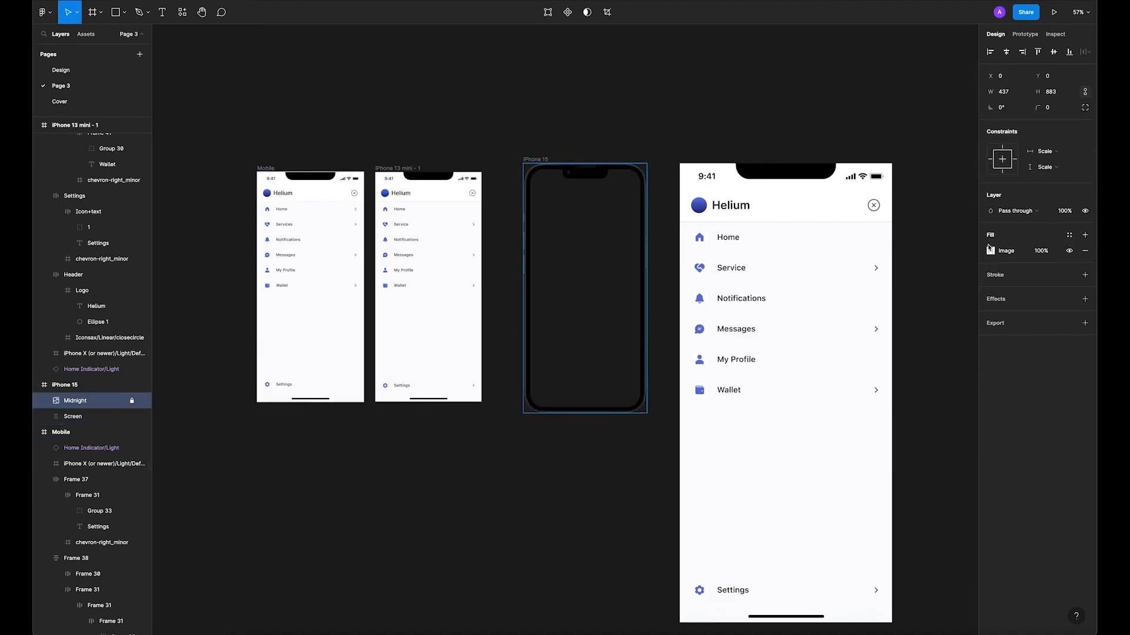
{"action": "left_click", "coordinate": [982, 251]}
{"action": "key", "text": "super+v"}
{"action": "key", "text": "super+z"}
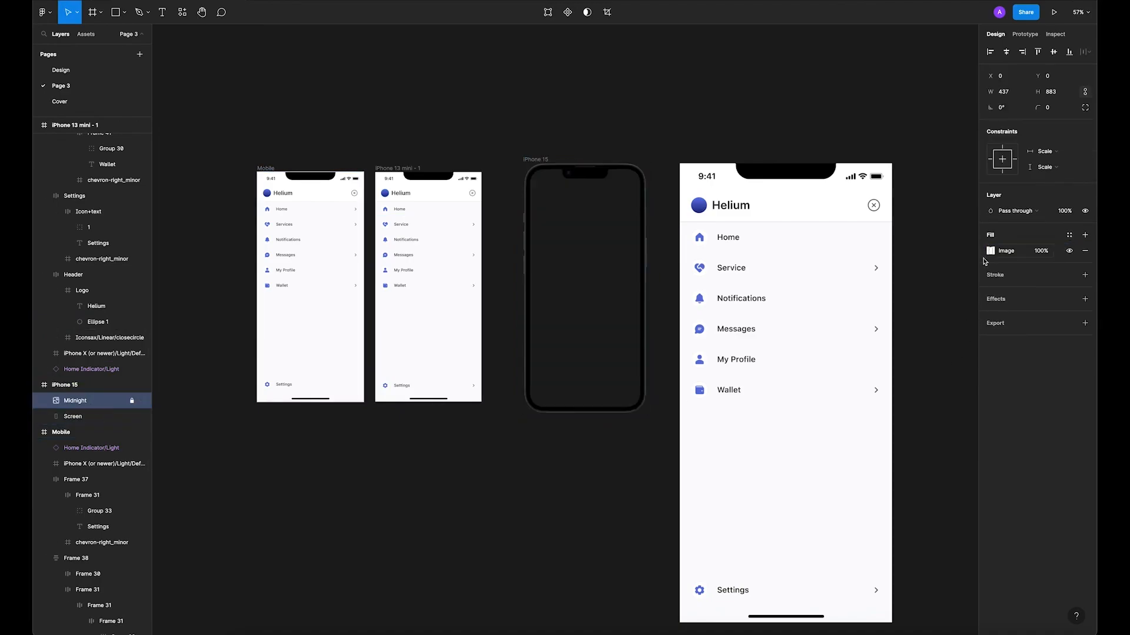
Paste the copied image fill onto the Screen layer of the iPhone 15 mockup.
{"action": "left_click", "coordinate": [102, 418]}
{"action": "key", "text": "super+v"}
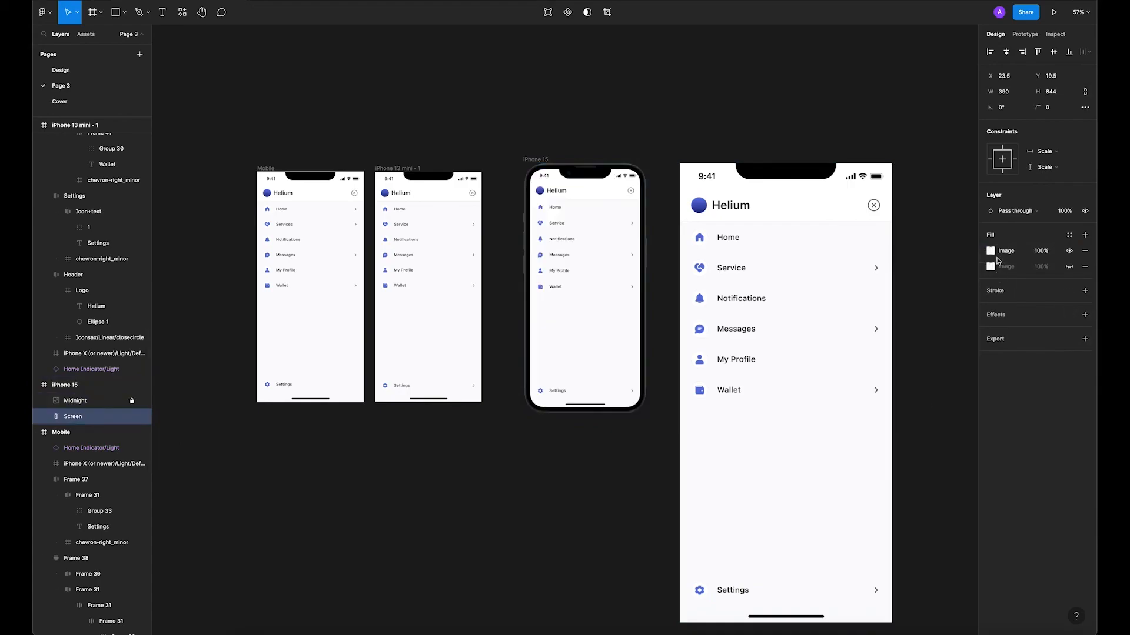
{"action": "left_click", "coordinate": [941, 265]}
{"action": "scroll", "coordinate": [558, 227], "scroll_direction": "down", "scroll_amount": 4}
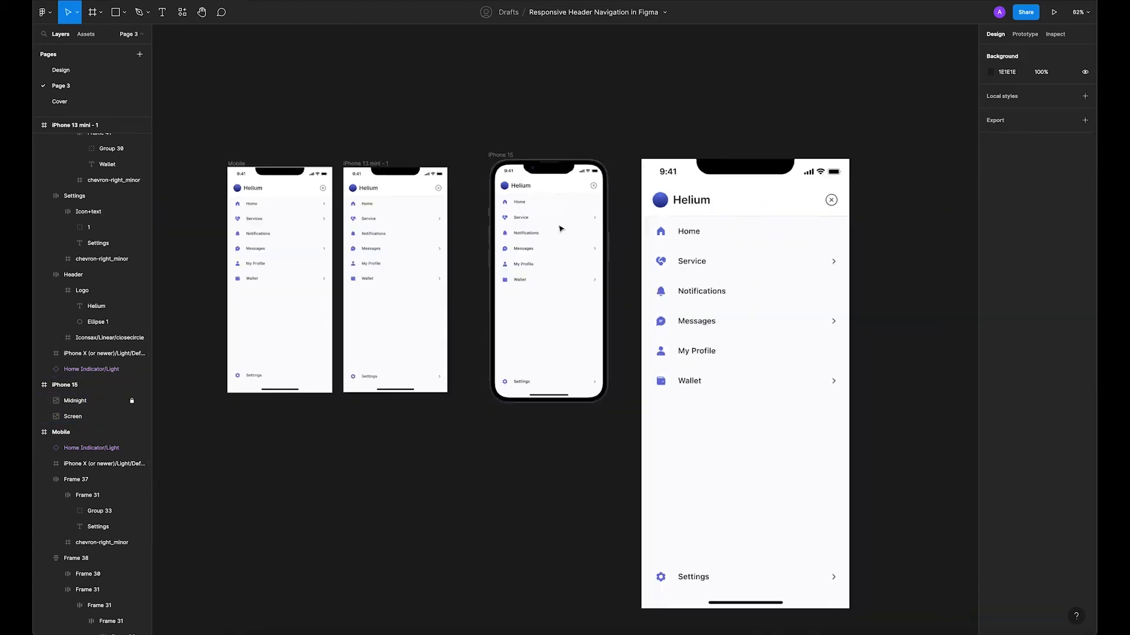
Delete the pasted menu screenshot image beside the iPhone 15 mockup.
{"action": "left_click", "coordinate": [636, 223]}
{"action": "key", "text": "Delete"}
{"action": "scroll", "coordinate": [612, 218], "scroll_direction": "up", "scroll_amount": 8}
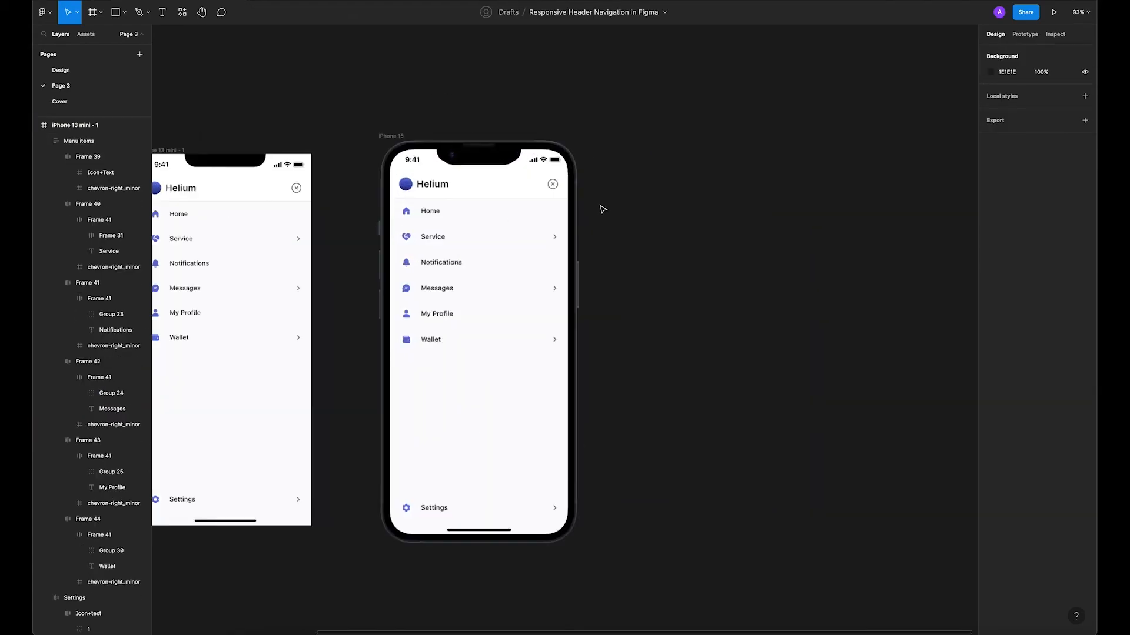
{"action": "scroll", "coordinate": [588, 260], "scroll_direction": "down", "scroll_amount": 1}
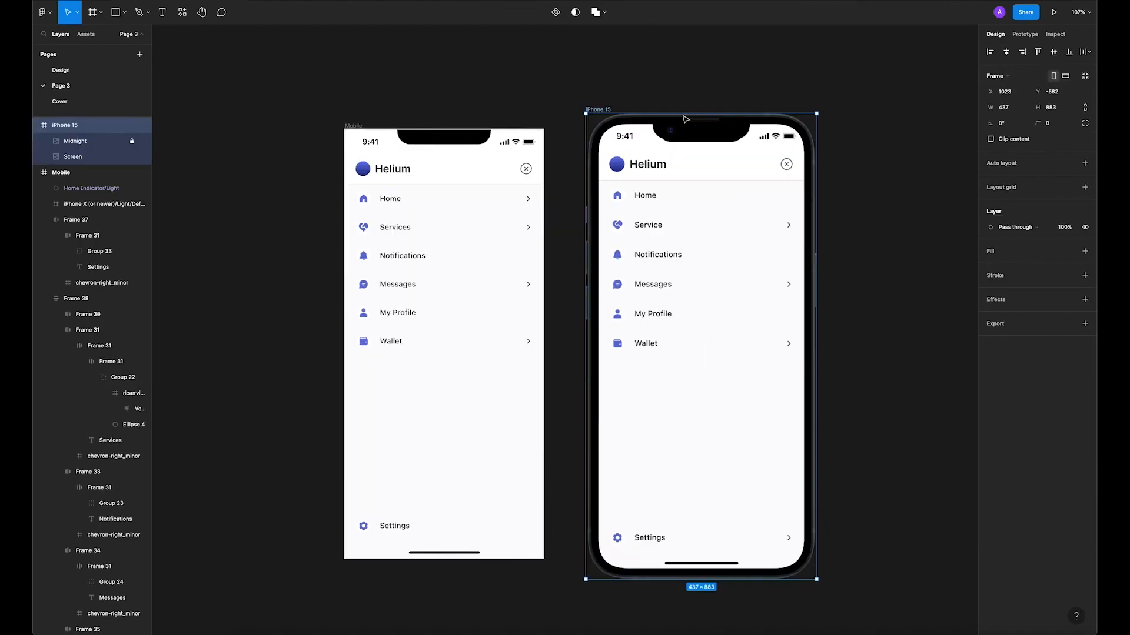